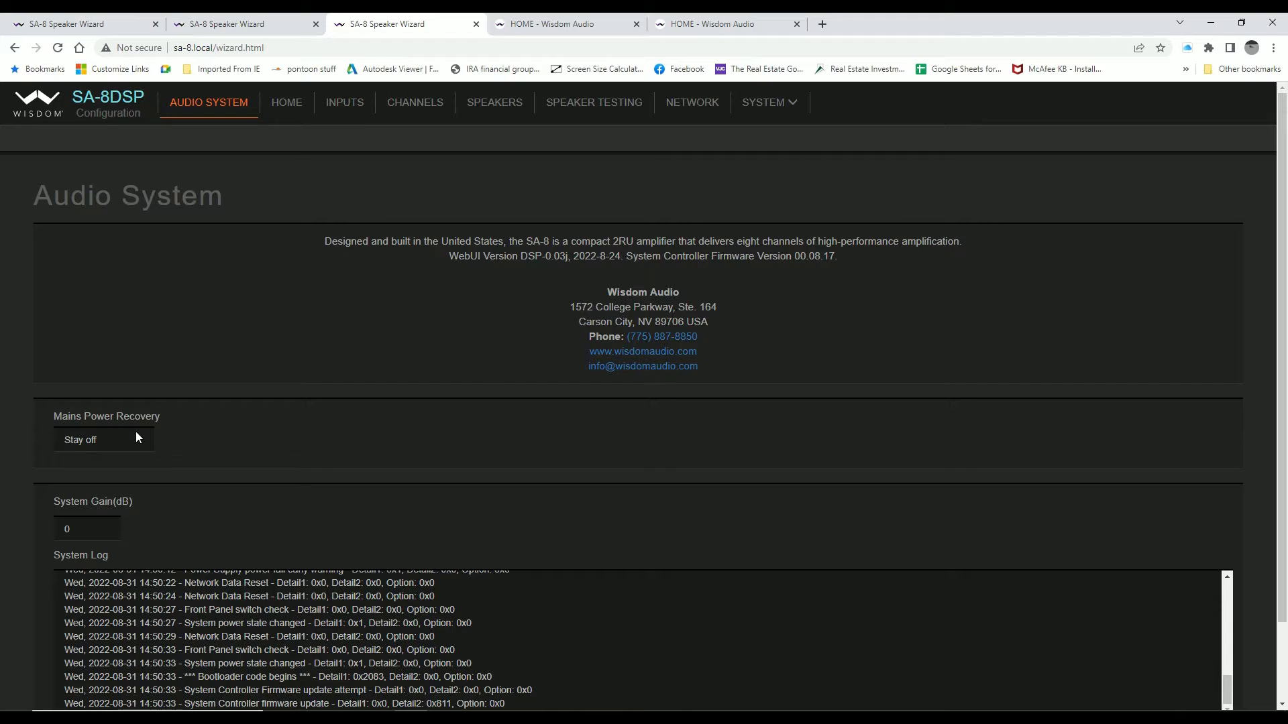
Review the available Mains Power Recovery options without changing the selection.
click(135, 438)
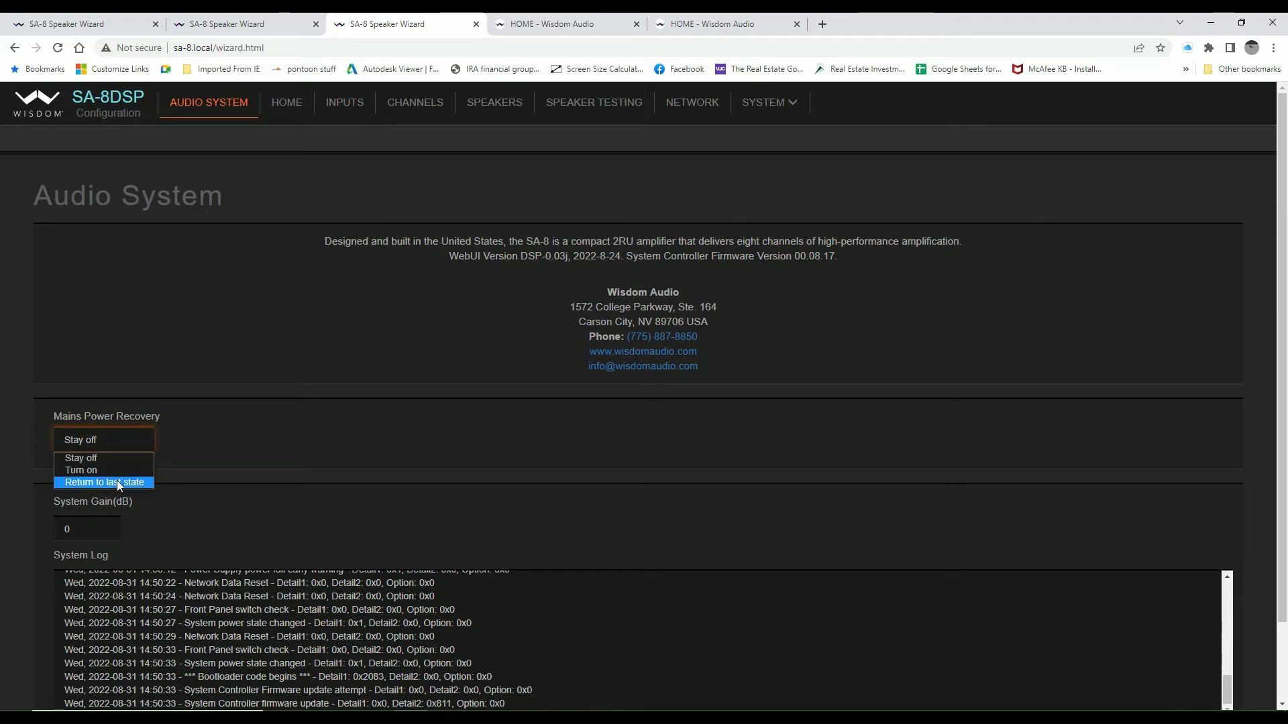
click(116, 438)
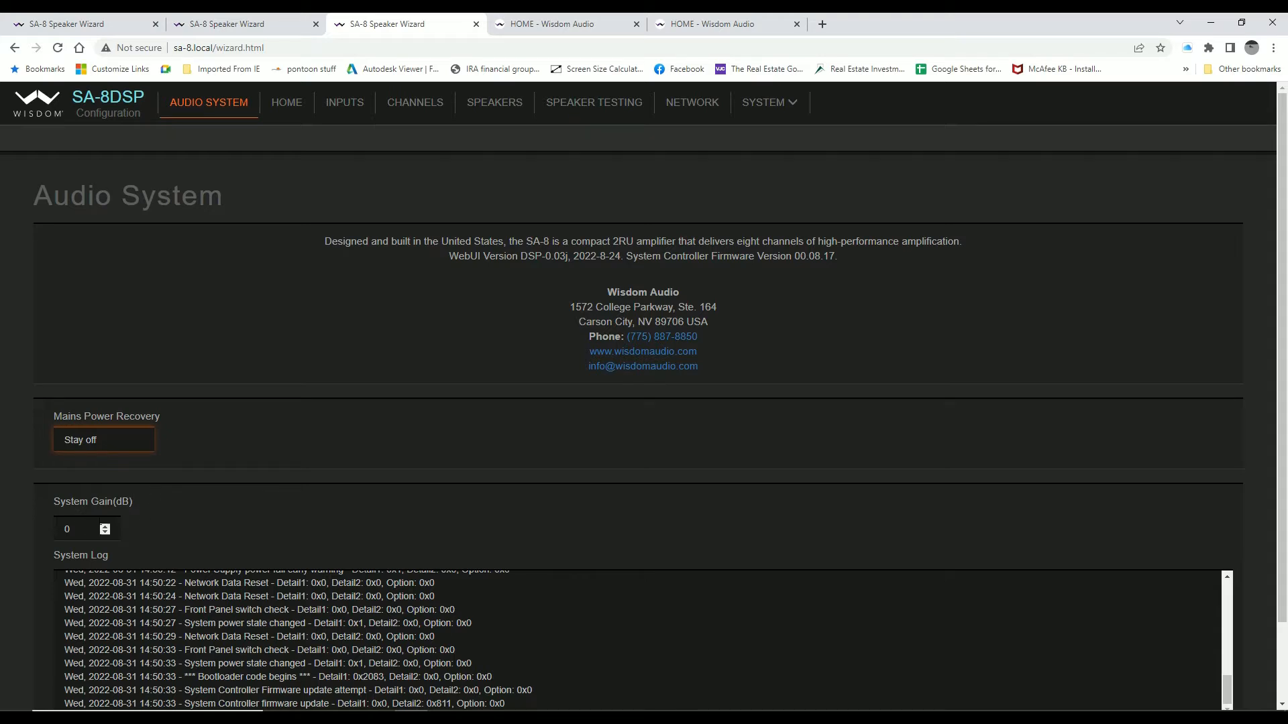
Try out the System Gain adjustment by lowering it three increments and returning it to 0 dB.
click(106, 531)
click(106, 531)
click(106, 530)
click(105, 527)
click(105, 527)
click(105, 527)
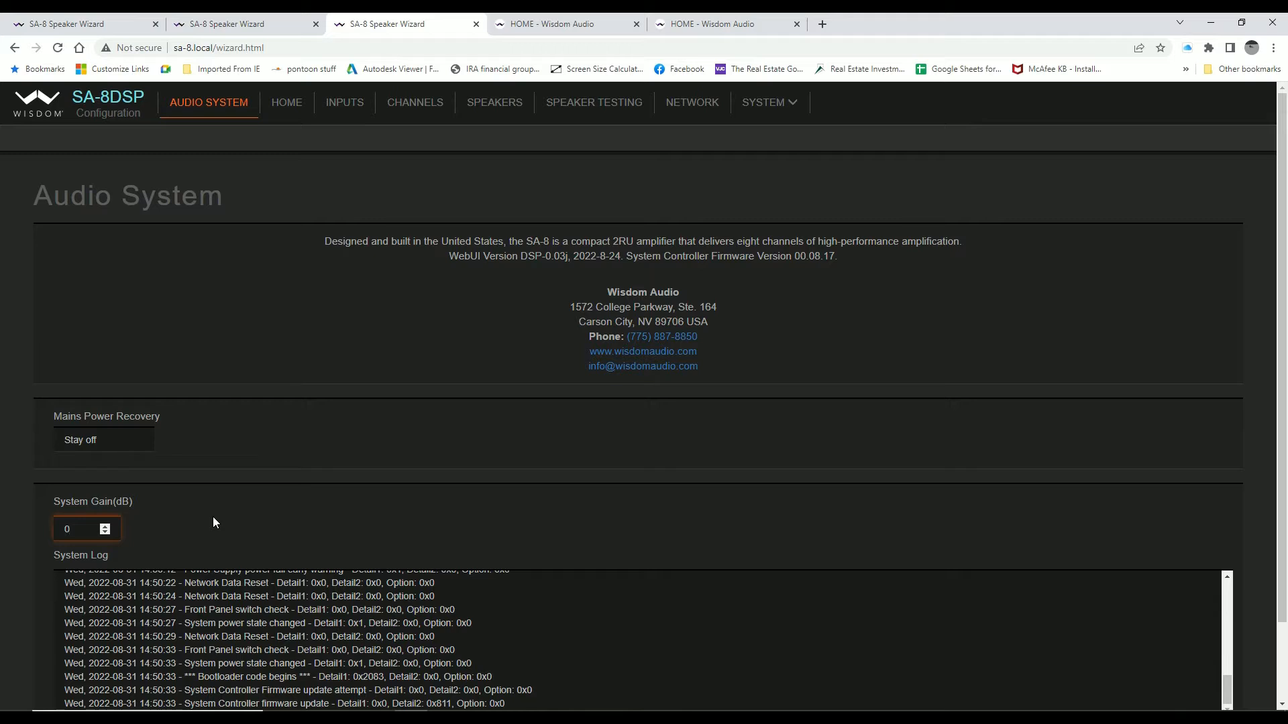
Review the most recent entries in the System Log.
scroll(644, 429, down, 2)
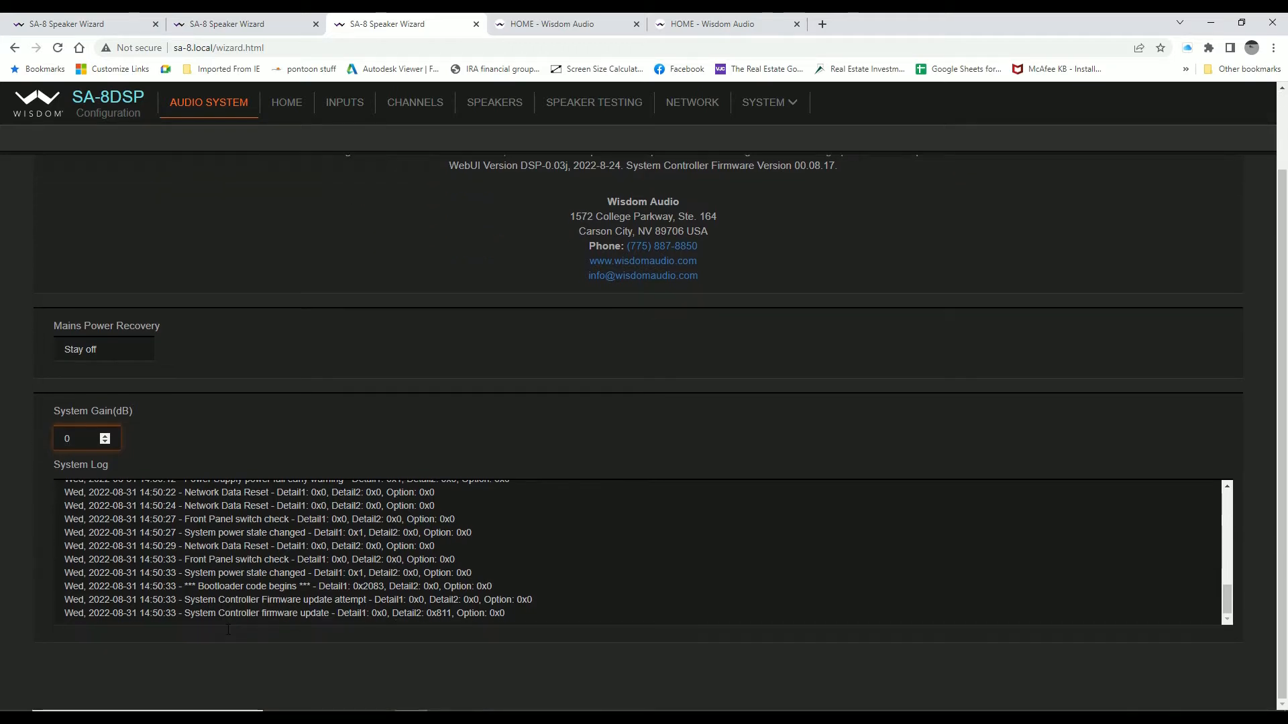
mouse_move(1228, 595)
mouse_down()
mouse_move(1226, 494)
mouse_move(1220, 612)
mouse_up()
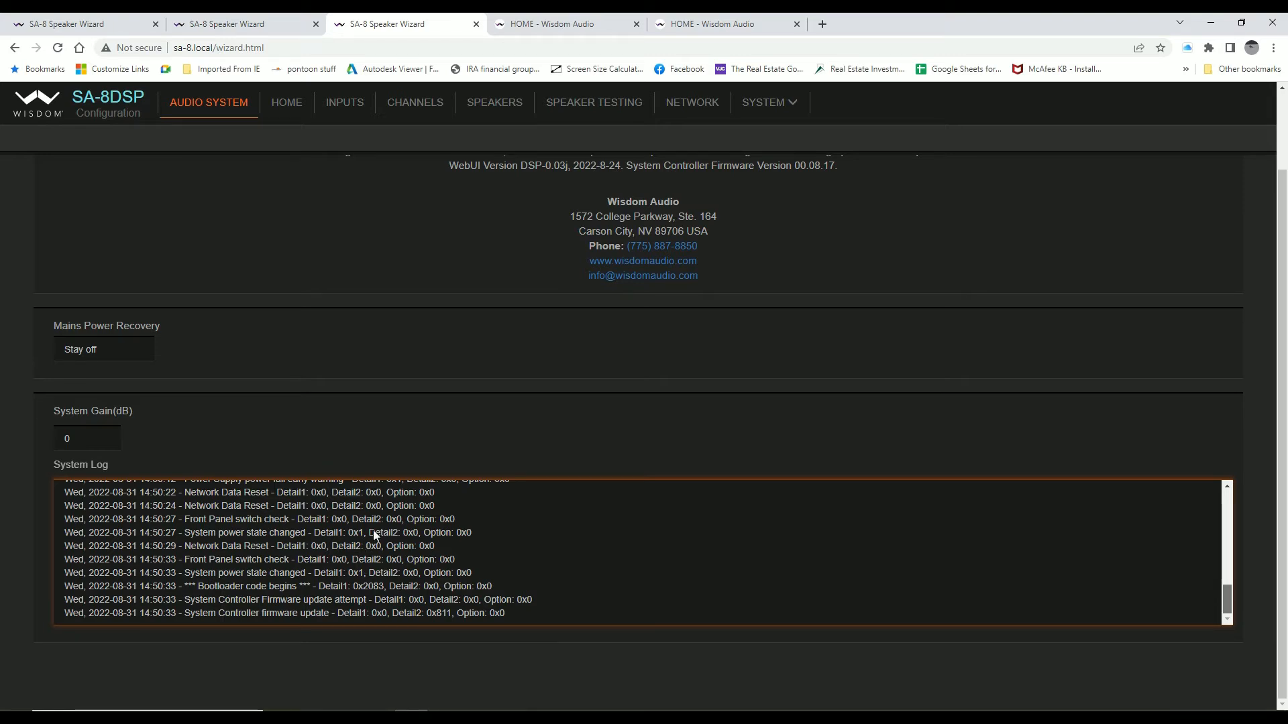
Open the Home page and examine the Routing Matrix's inputs, outputs and the note about unassigned outputs.
click(288, 106)
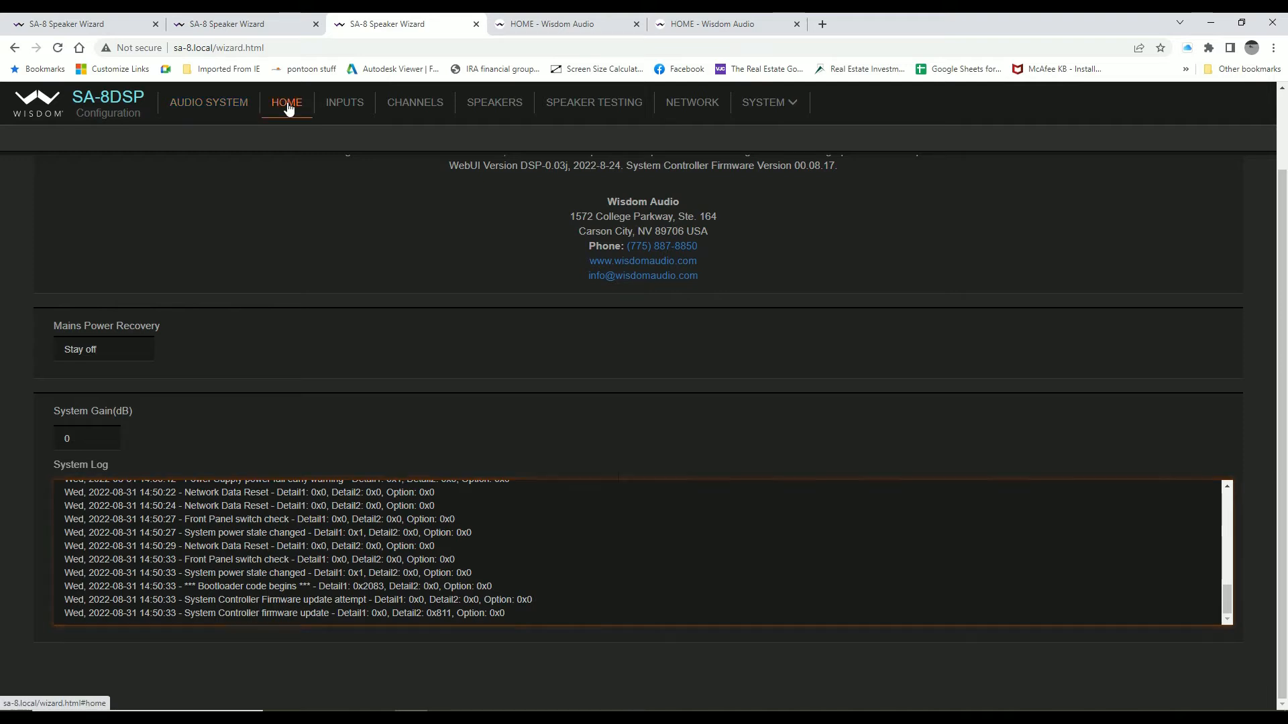
scroll(182, 426, down, 2)
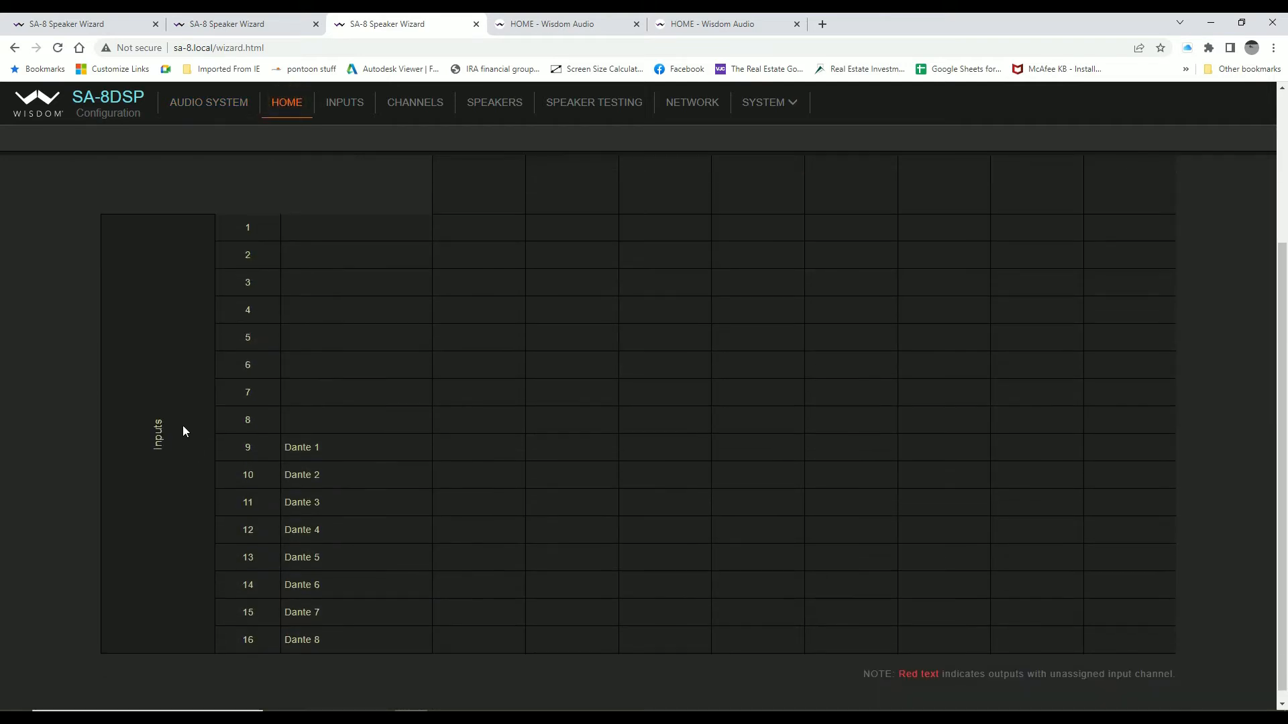
scroll(182, 427, up, 4)
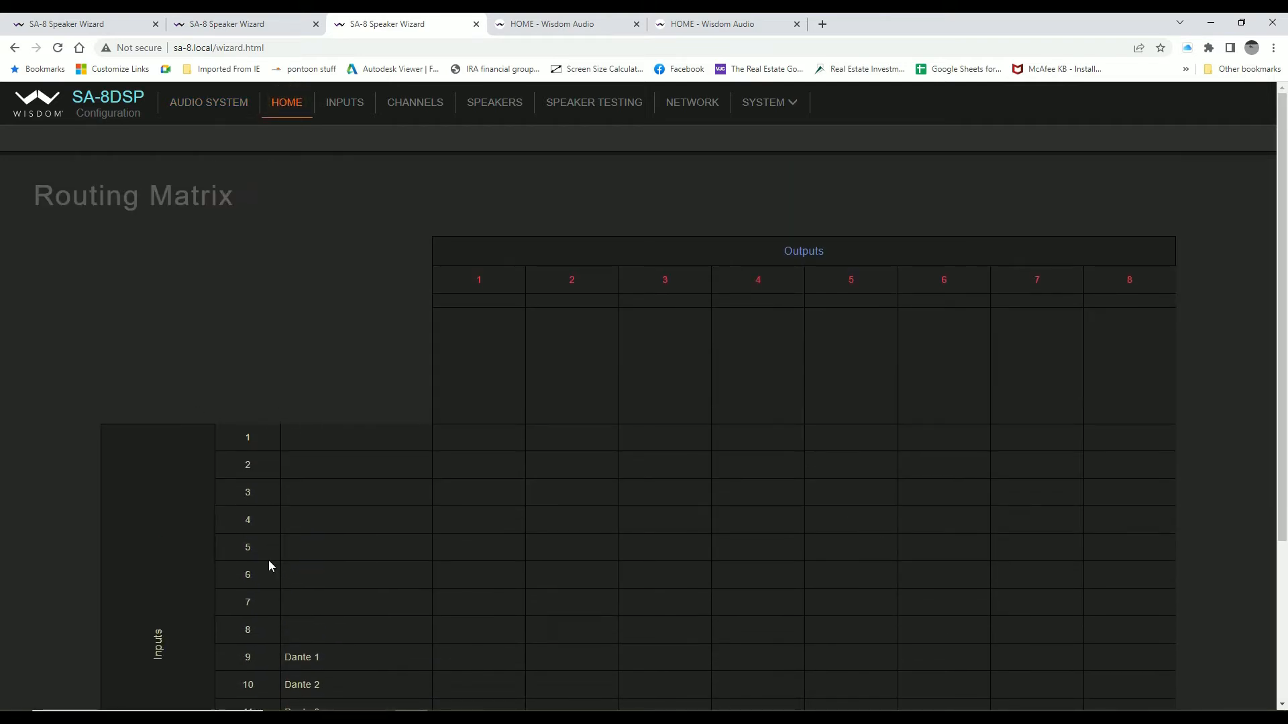
scroll(198, 575, down, 3)
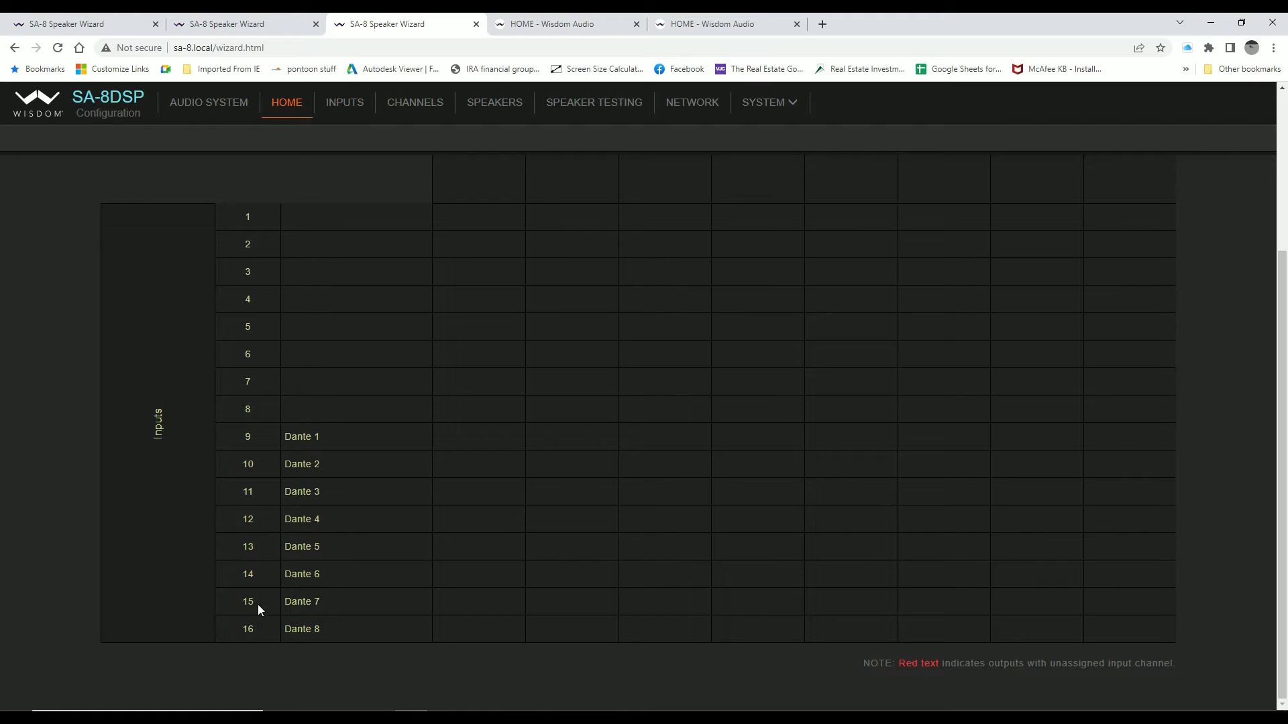
scroll(258, 605, up, 2)
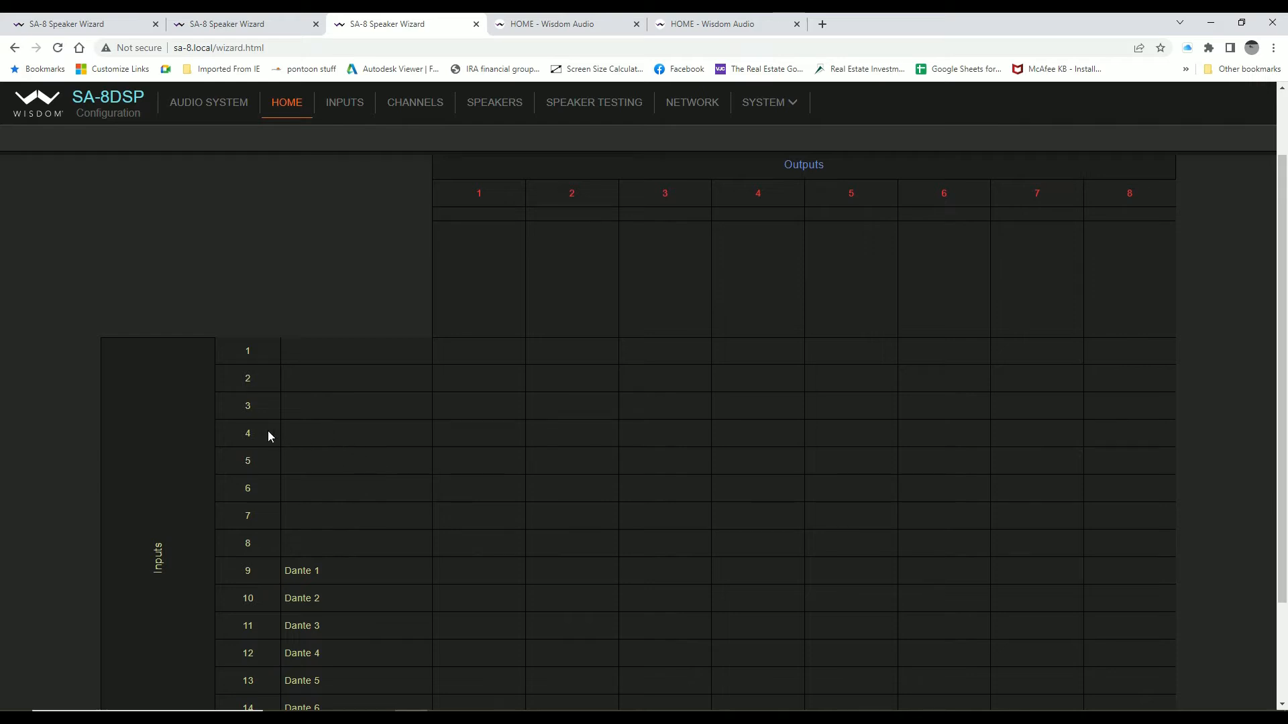
scroll(298, 580, down, 3)
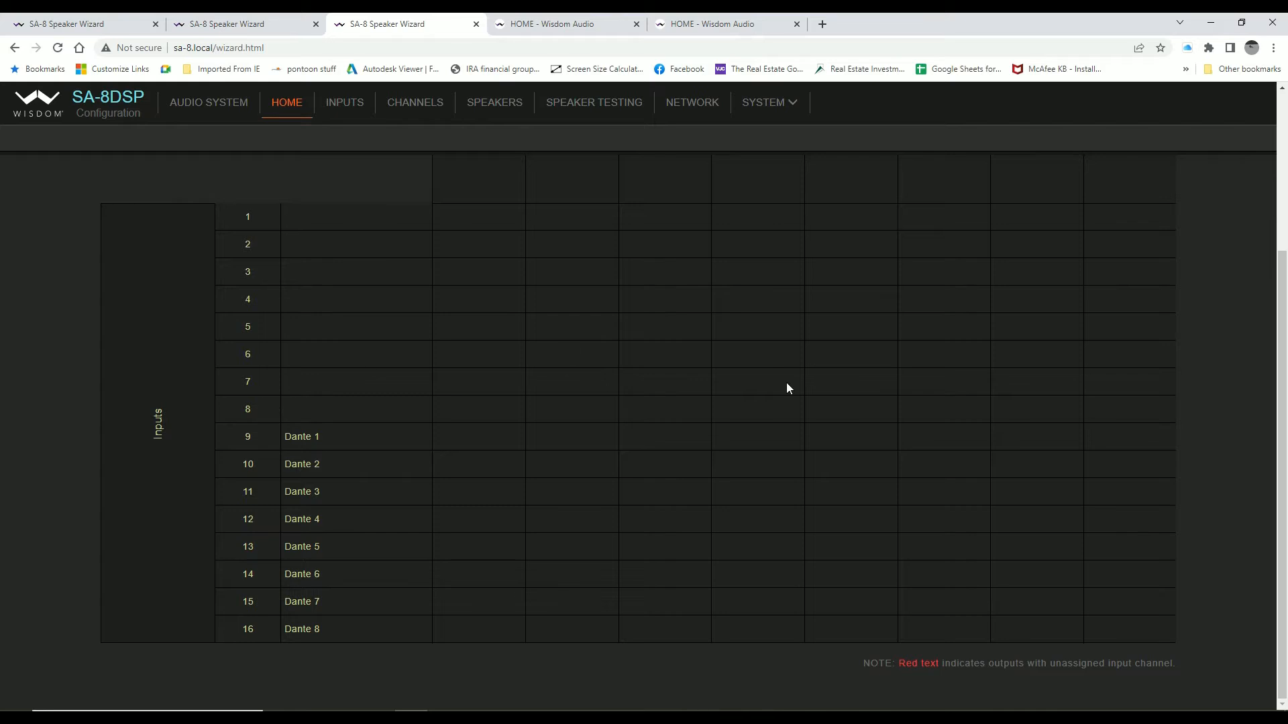
scroll(356, 349, up, 4)
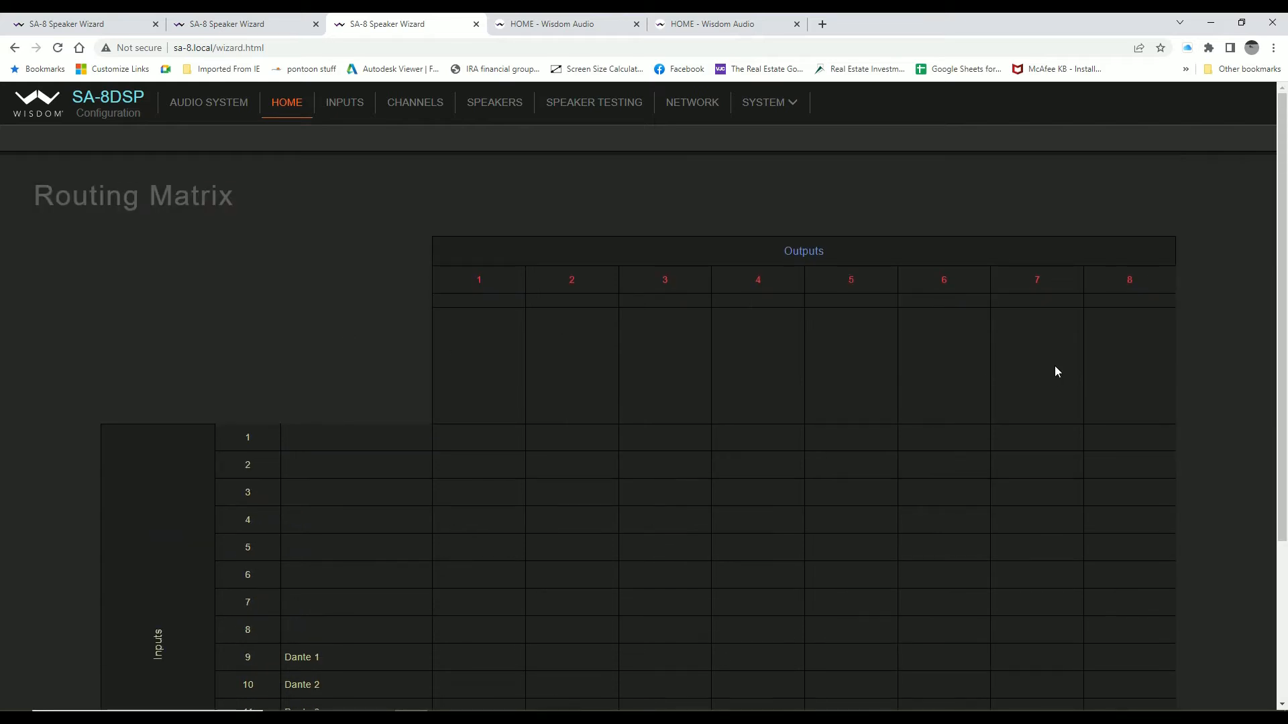
scroll(408, 412, down, 3)
scroll(408, 412, up, 3)
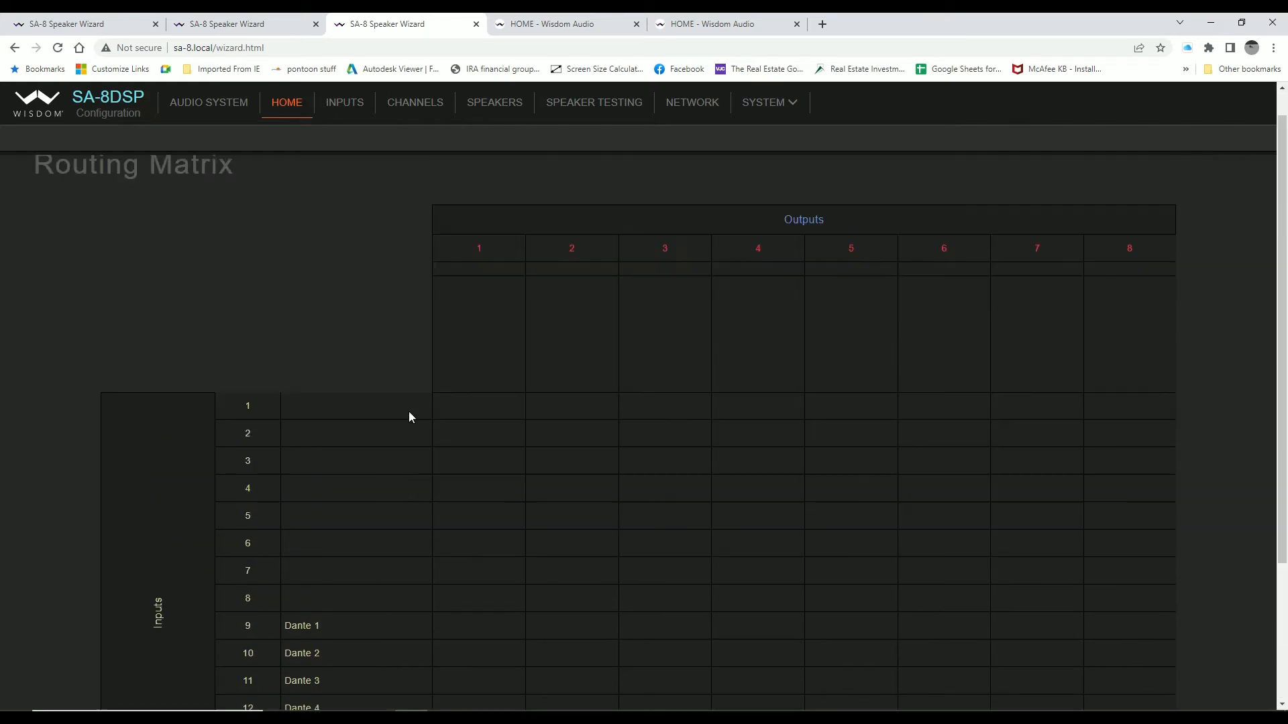
scroll(671, 477, down, 3)
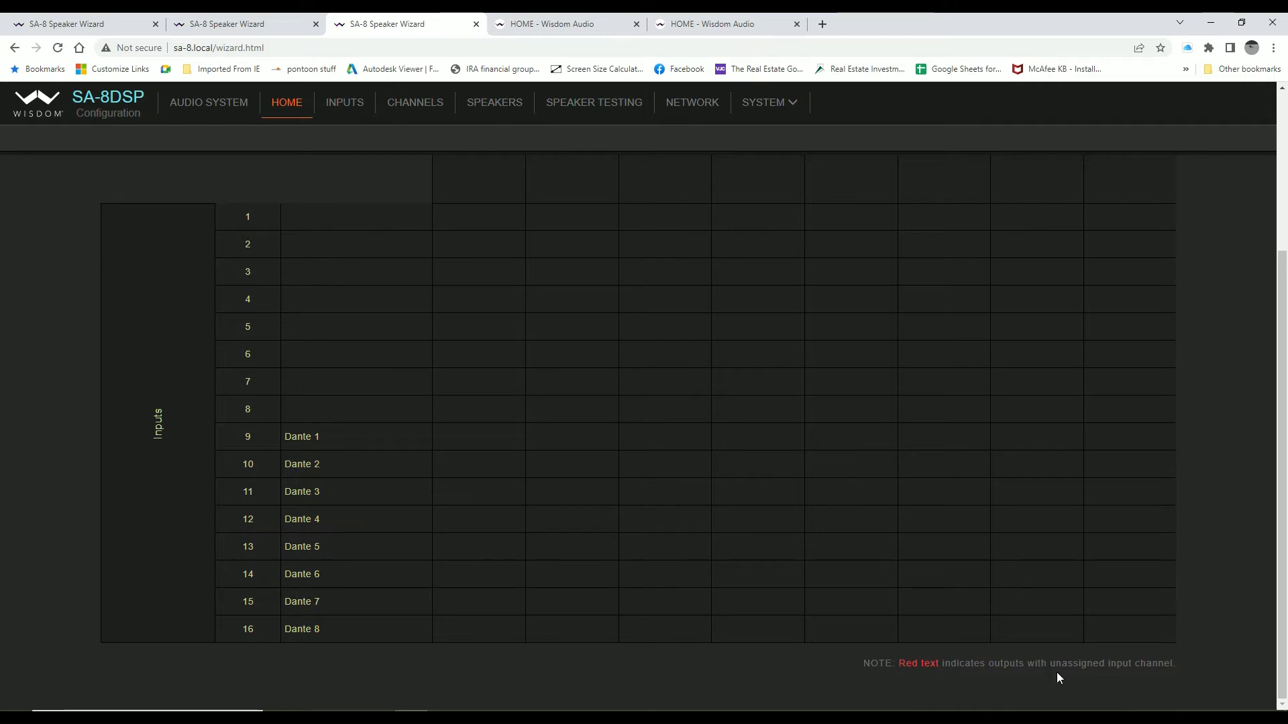
scroll(646, 609, up, 3)
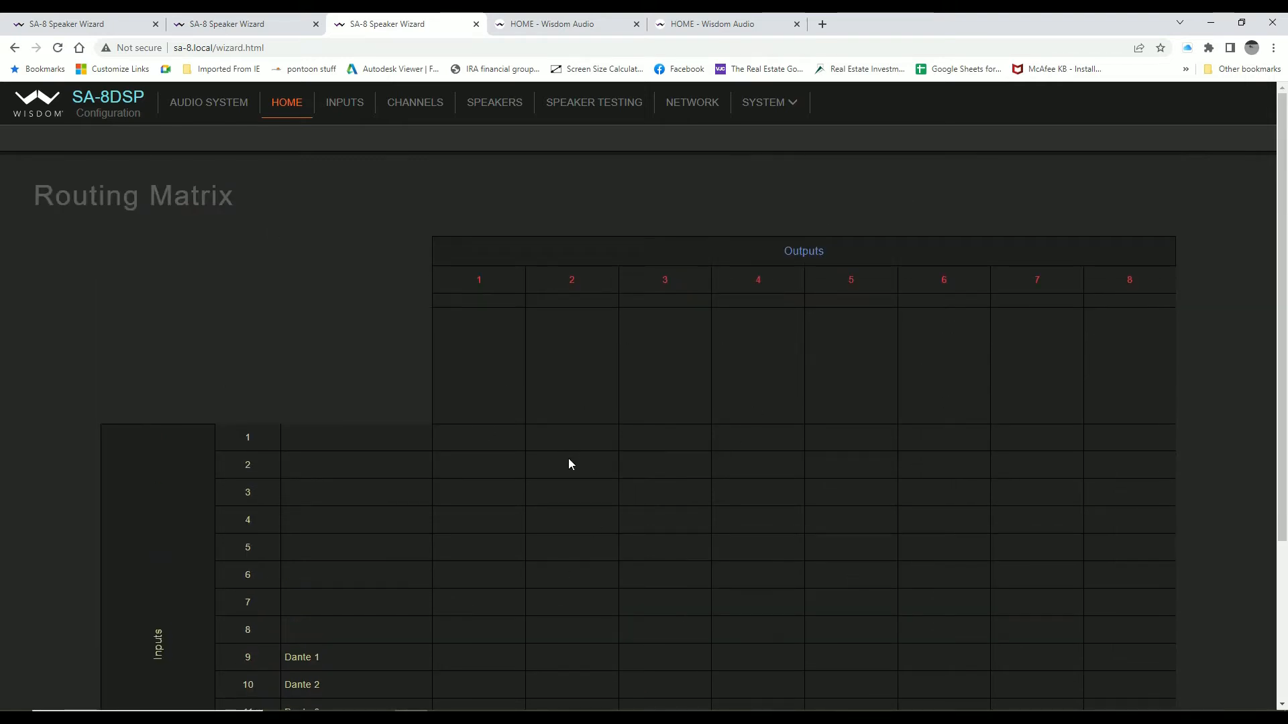
Open the Inputs page and assign the preset name Left to Input 1.
click(345, 109)
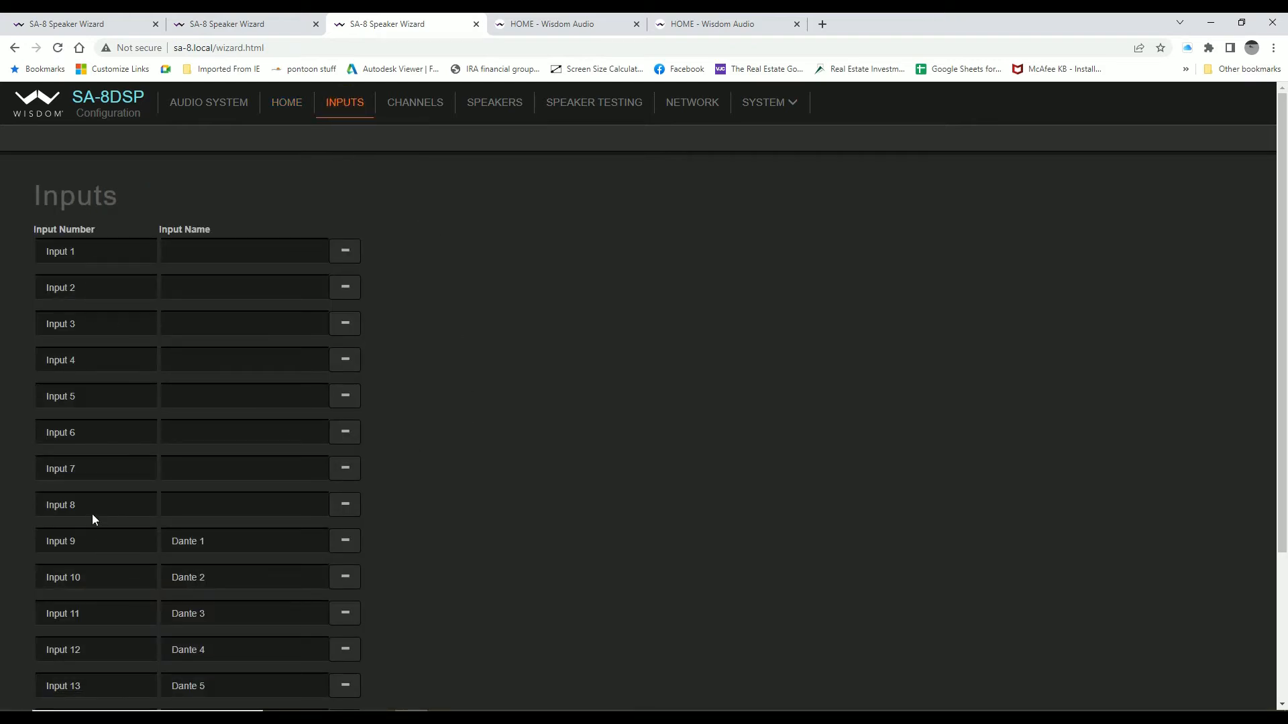
scroll(102, 539, down, 3)
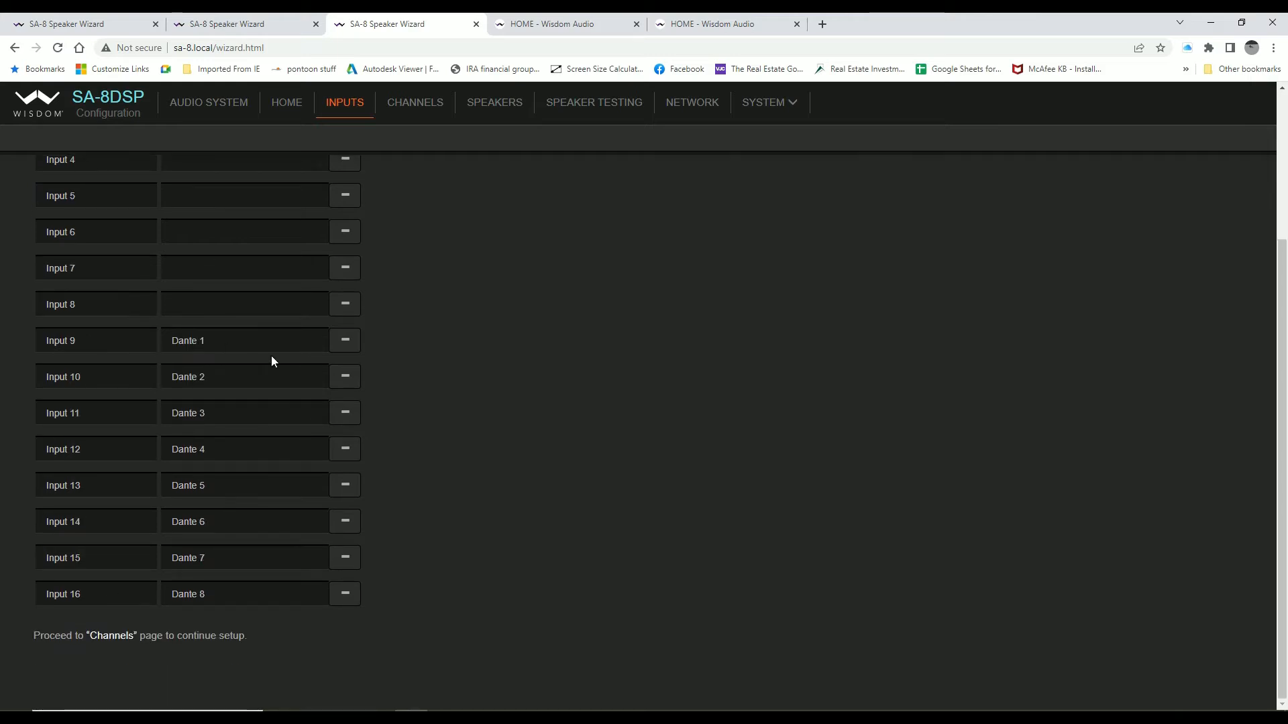
scroll(268, 361, up, 3)
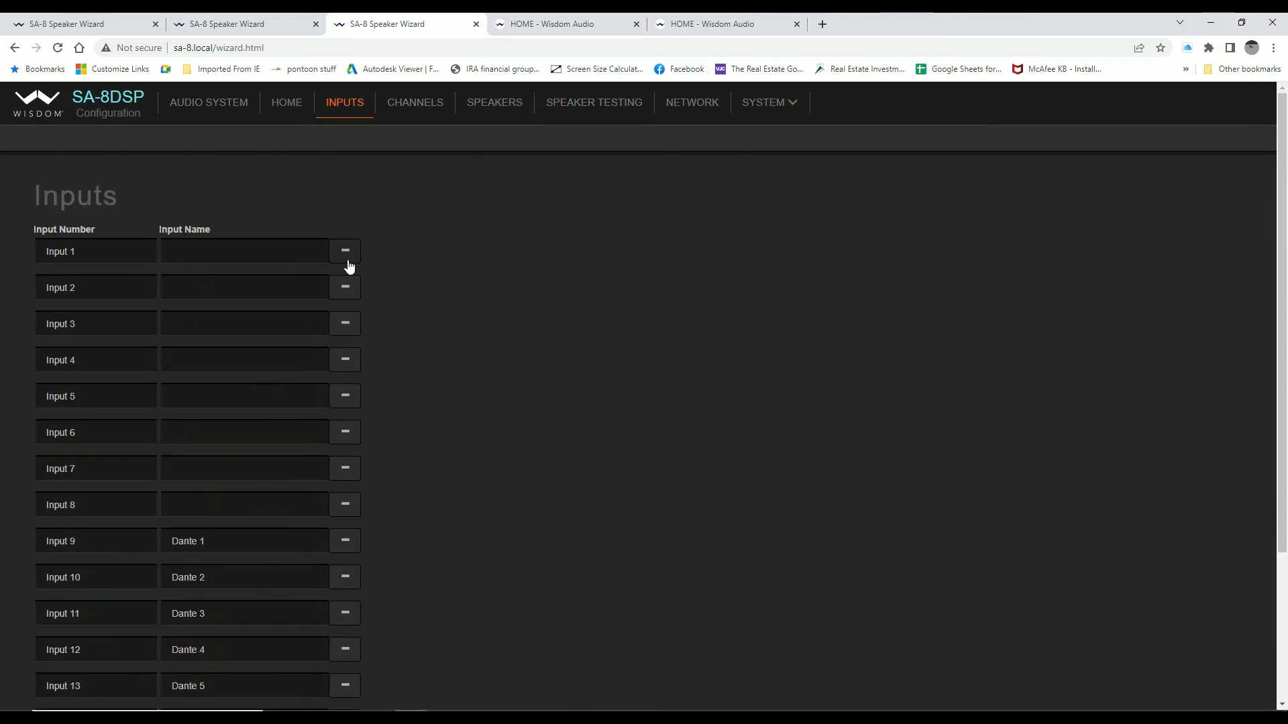
click(308, 251)
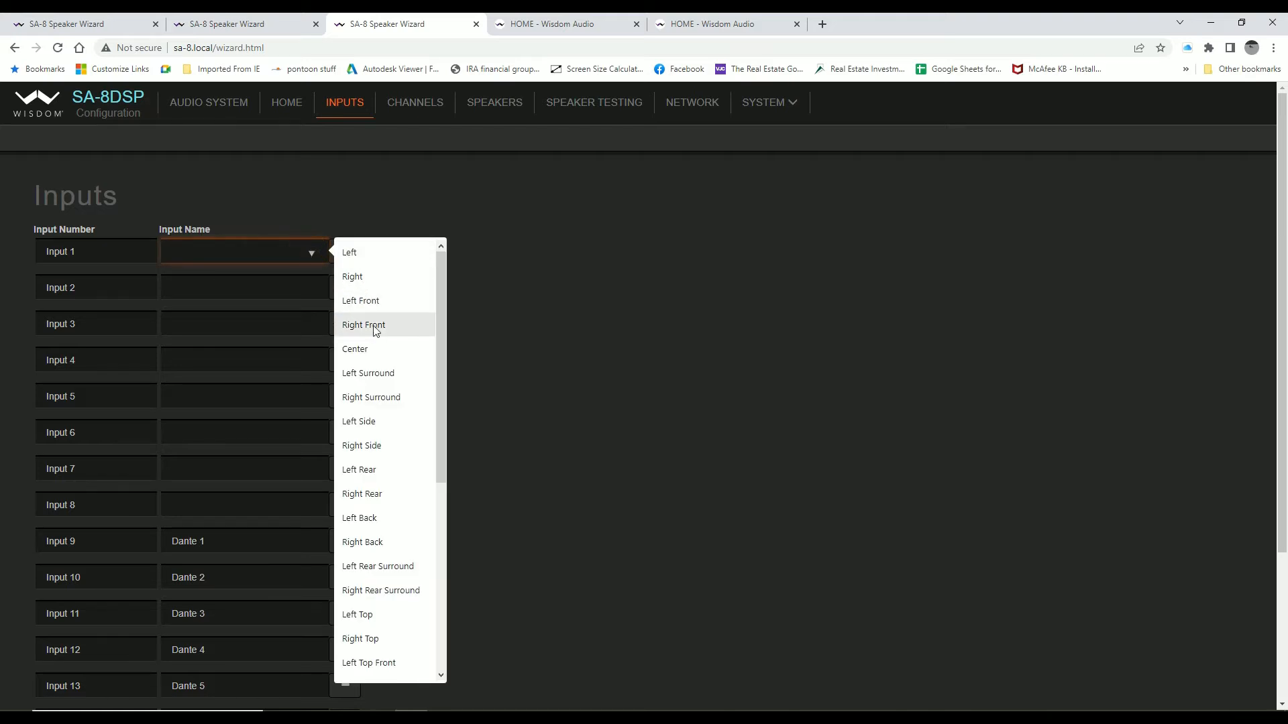
scroll(377, 420, down, 5)
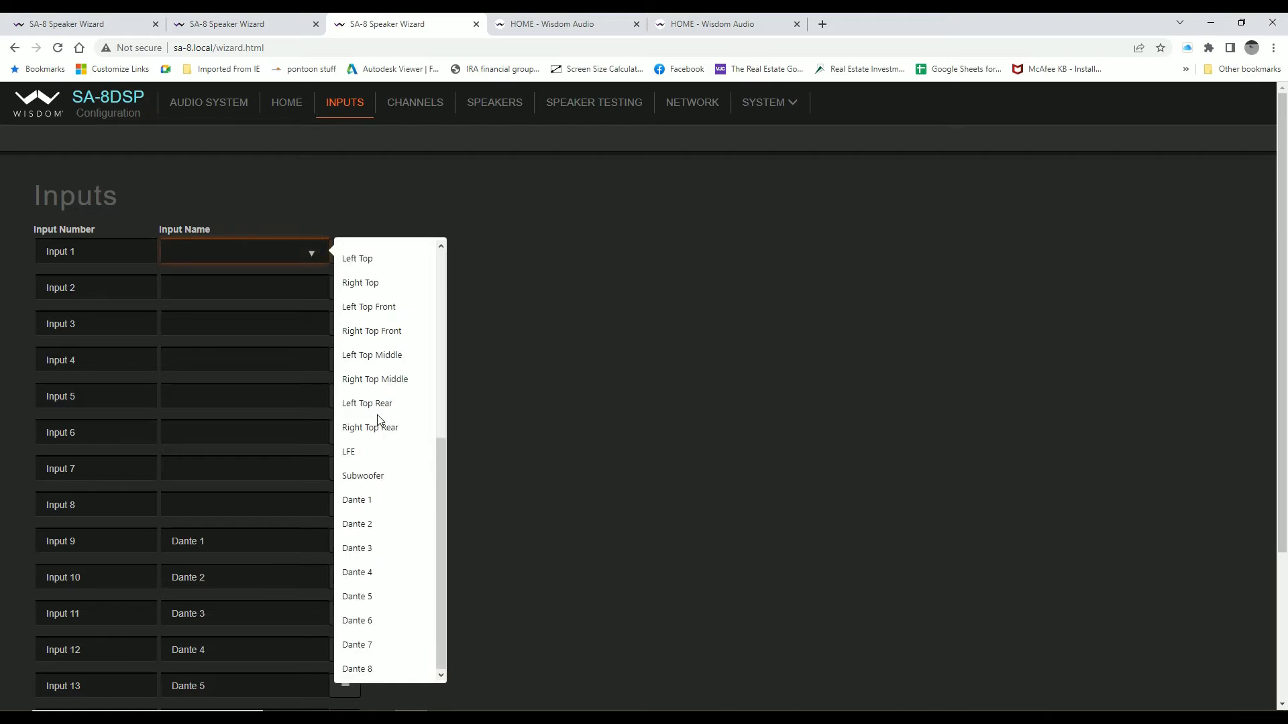
scroll(373, 468, up, 5)
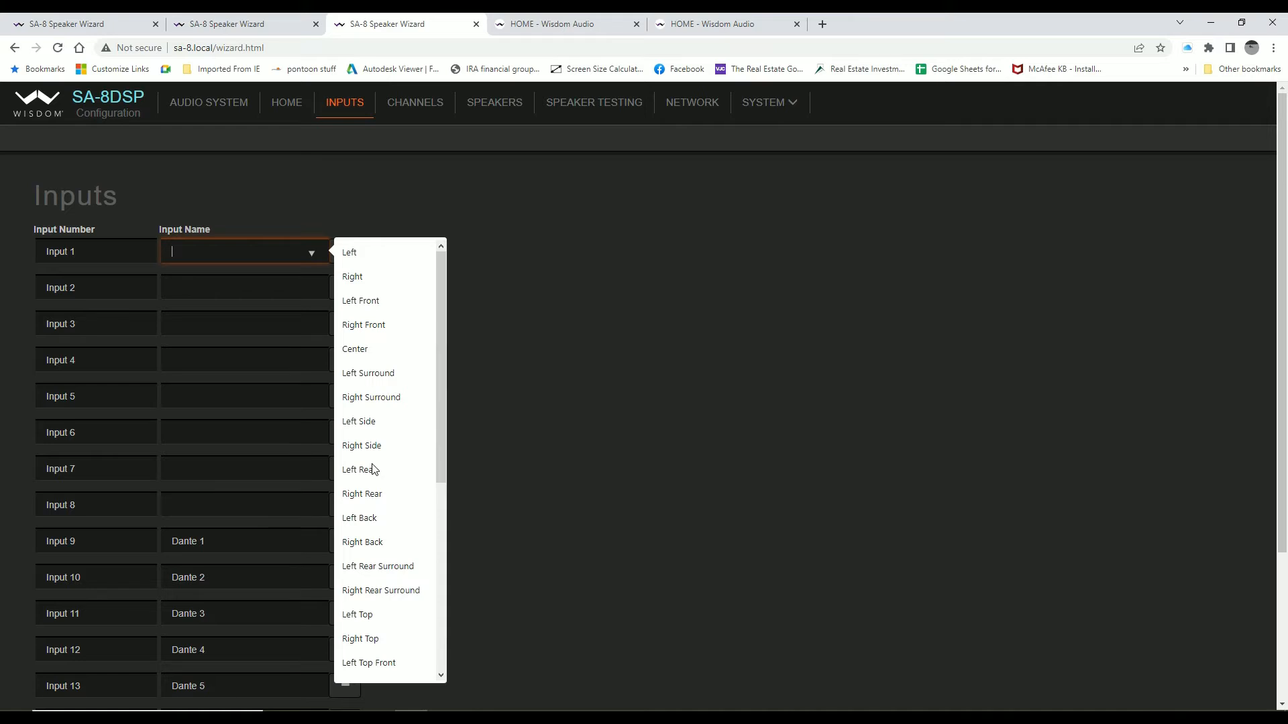
click(353, 254)
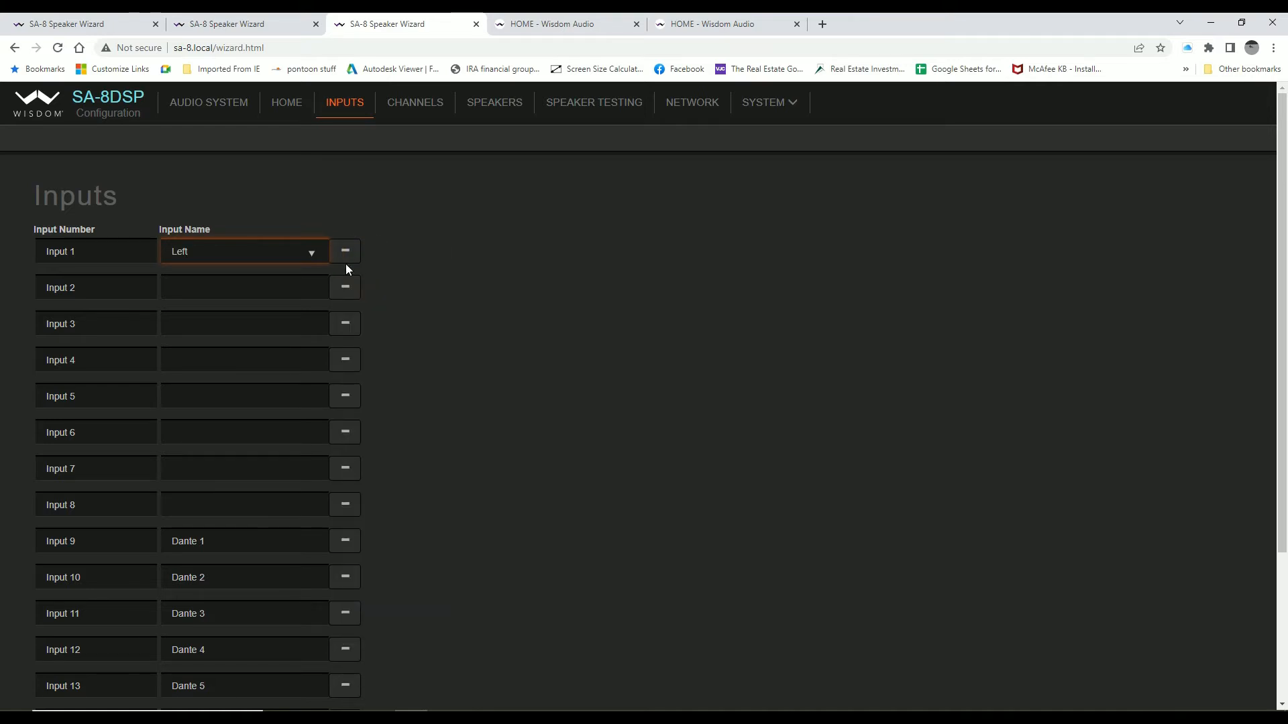
Give Input 2 the custom name LS4 Right in place of a preset name.
click(322, 288)
click(353, 313)
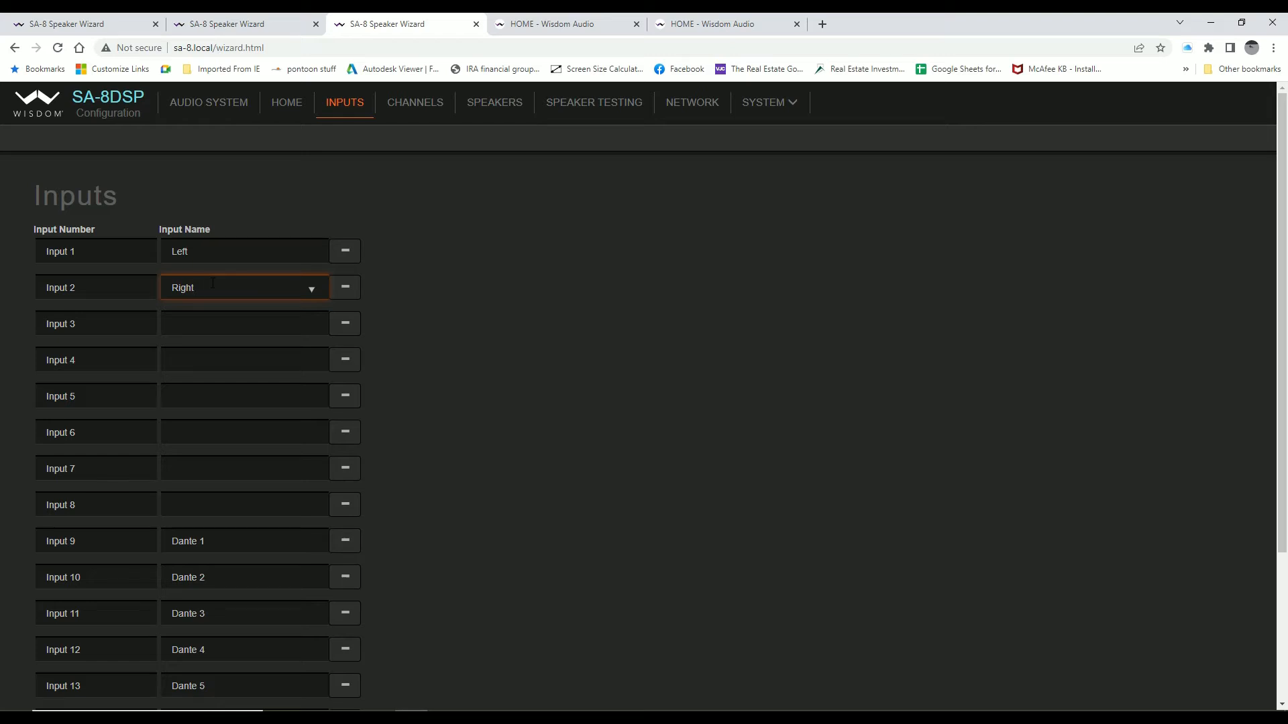
key(BackSpace)
key(BackSpace)
key(BackSpace)
key(BackSpace)
key(BackSpace)
text(LS)
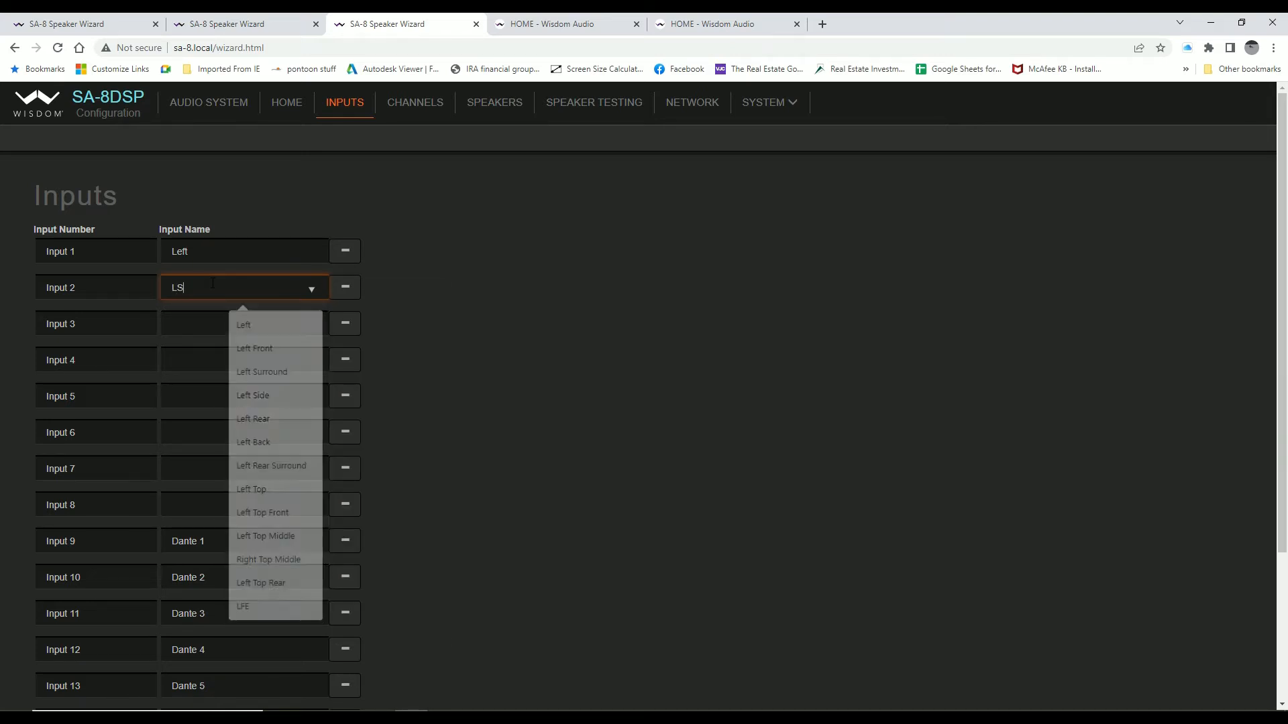
text($ Right)
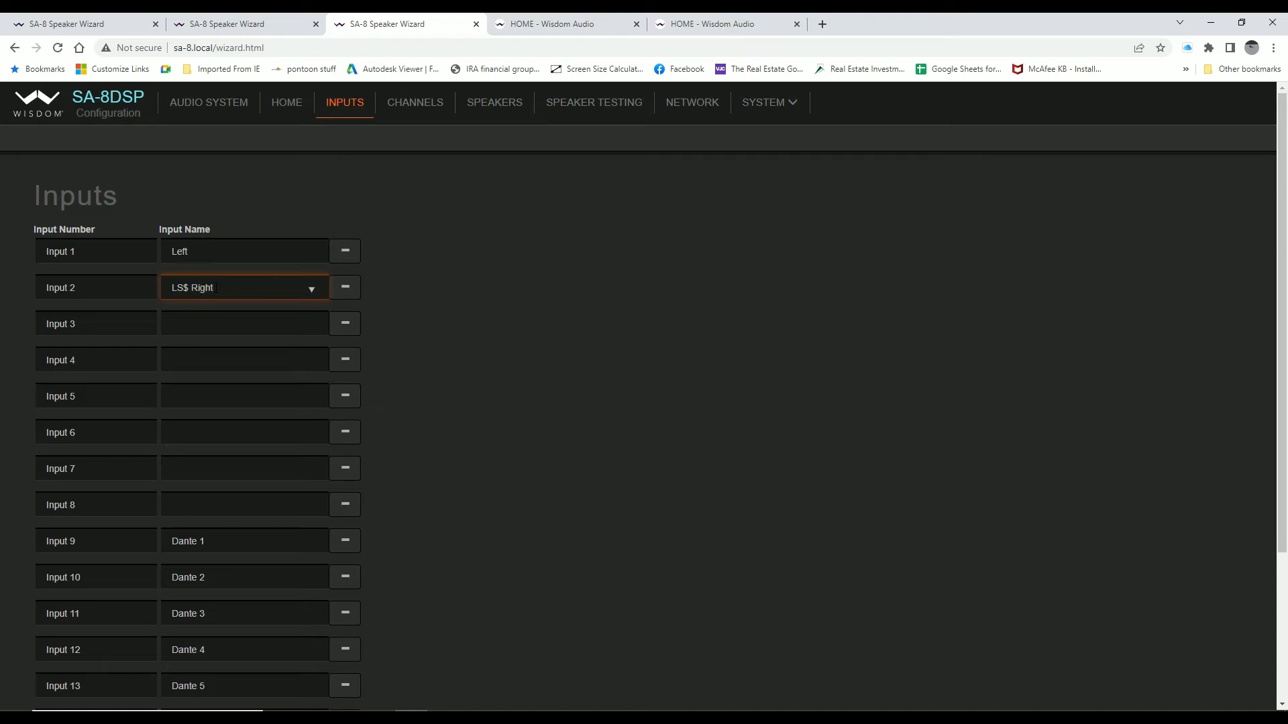
click(190, 287)
key(BackSpace)
text(4)
Rename Input 9 from its Dante label to Left.
scroll(218, 312, down, 2)
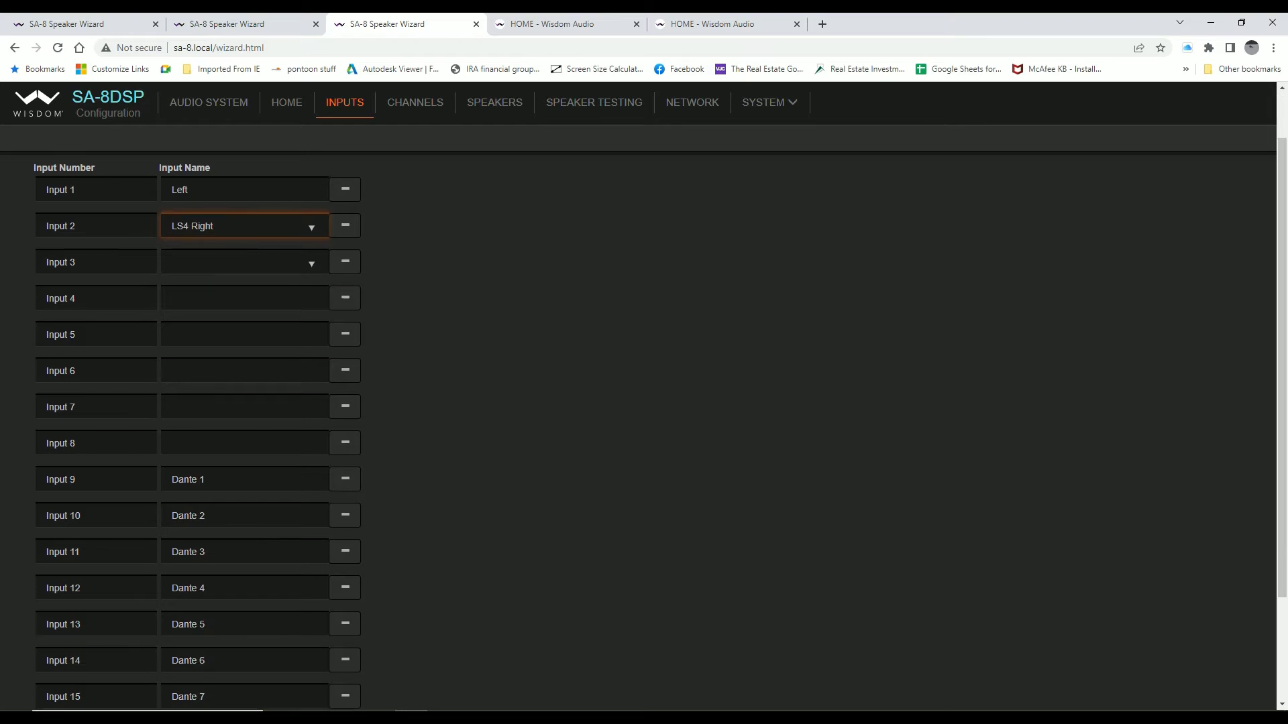
click(219, 407)
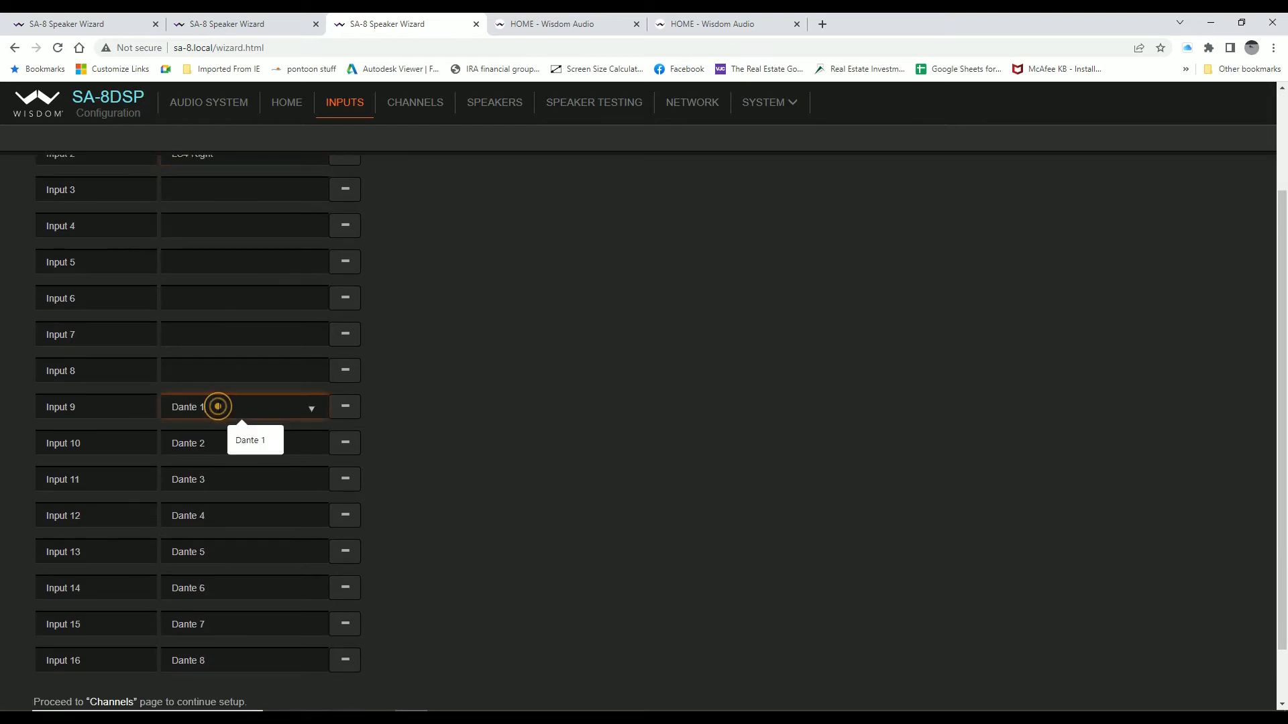
drag(219, 407, 259, 402)
click(310, 408)
triple_click(231, 403)
text(Left)
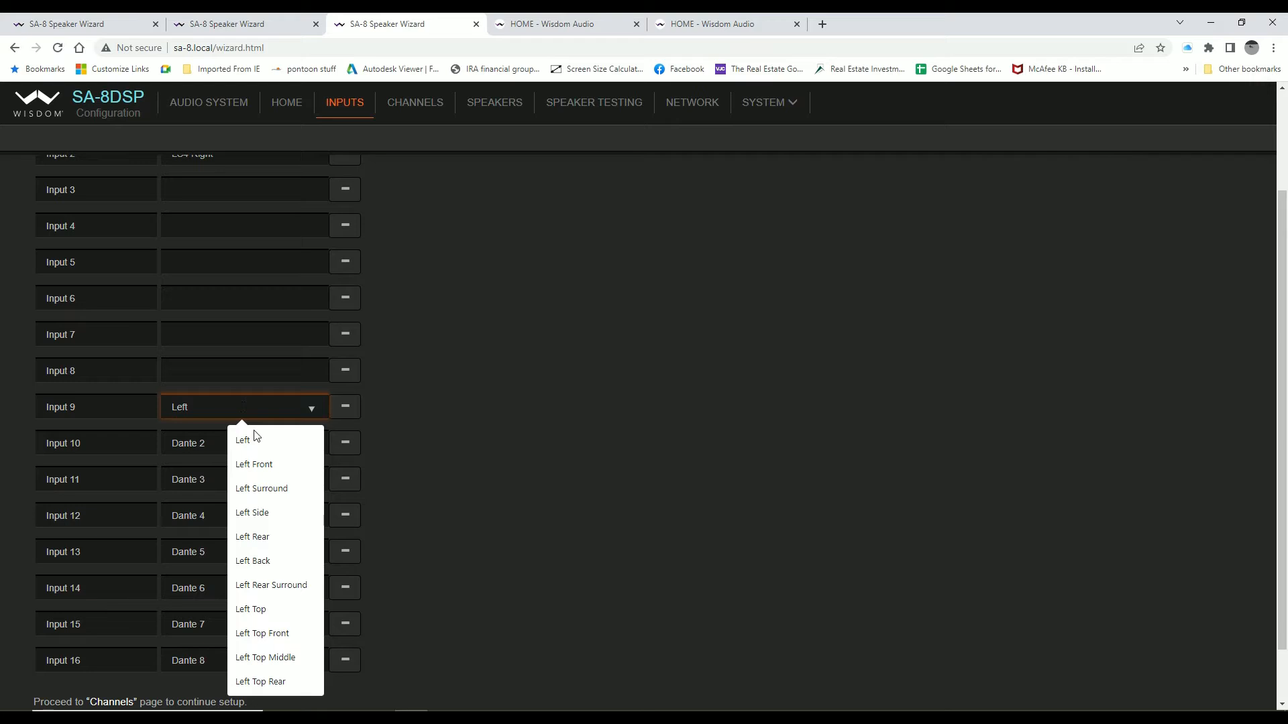
click(240, 441)
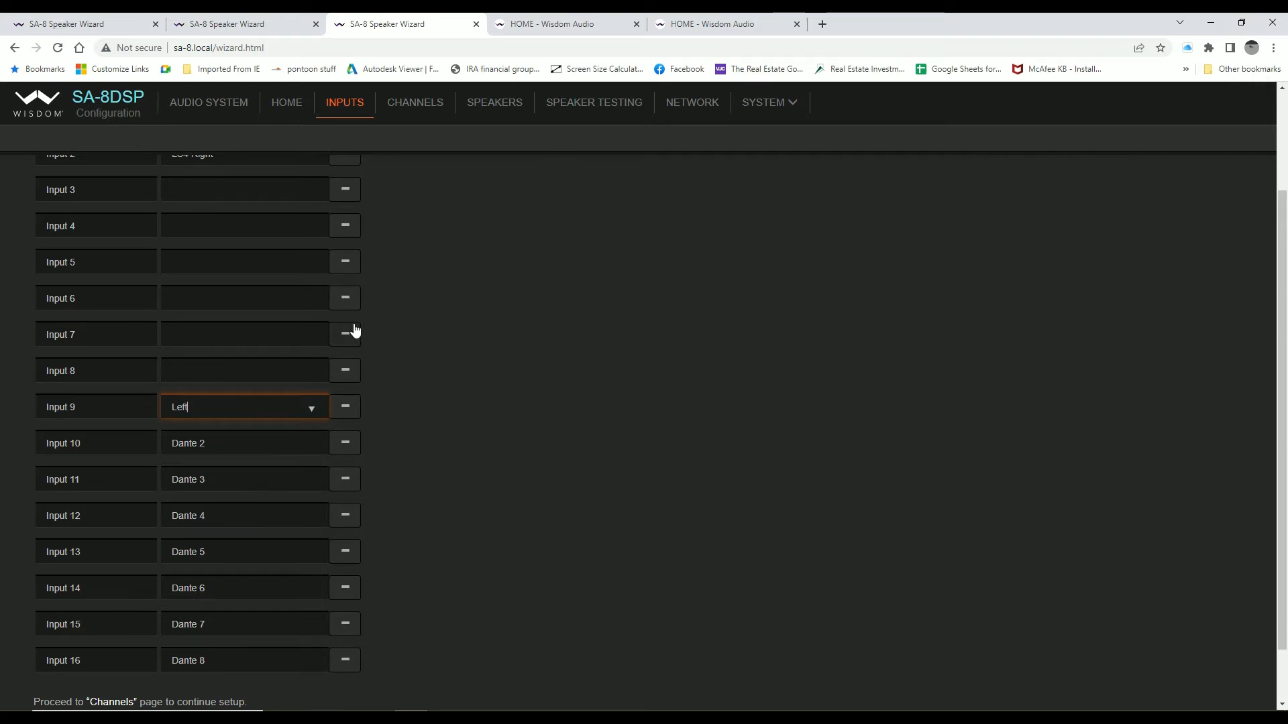
Remove Input 9 and Input 10 from the inputs list.
scroll(353, 335, up, 2)
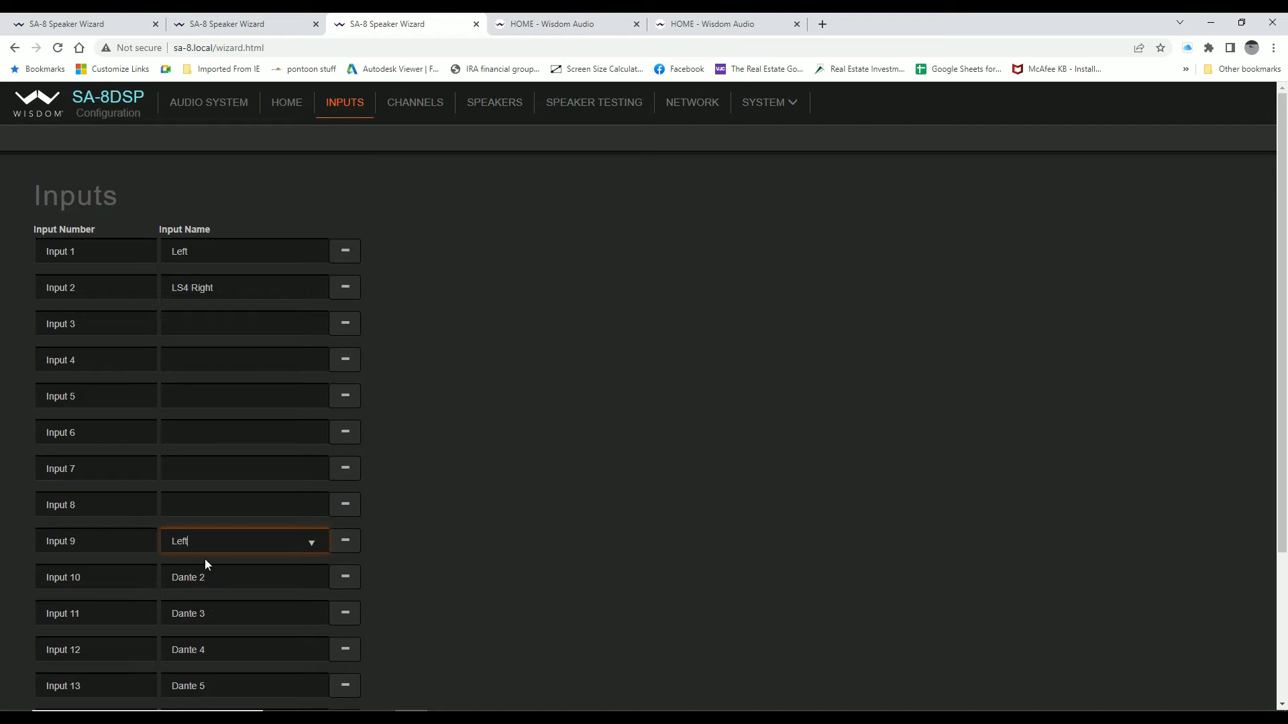
scroll(397, 448, down, 3)
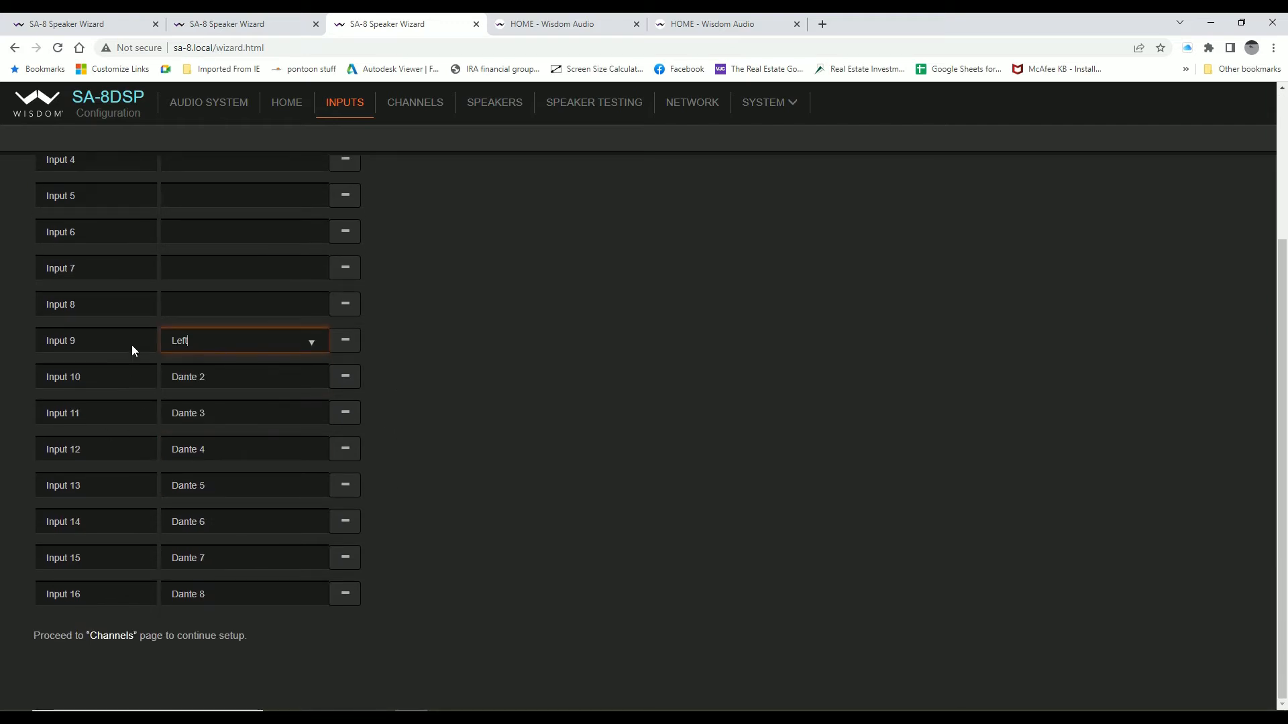
click(552, 377)
click(347, 340)
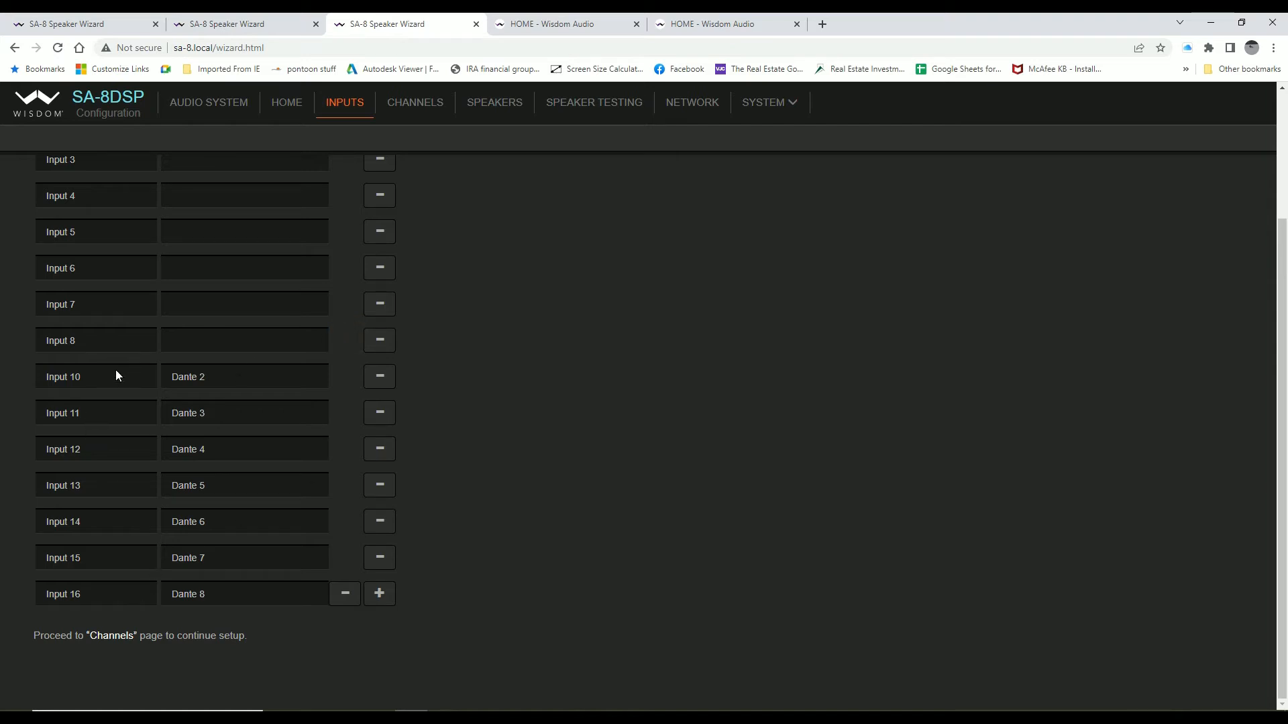
click(387, 383)
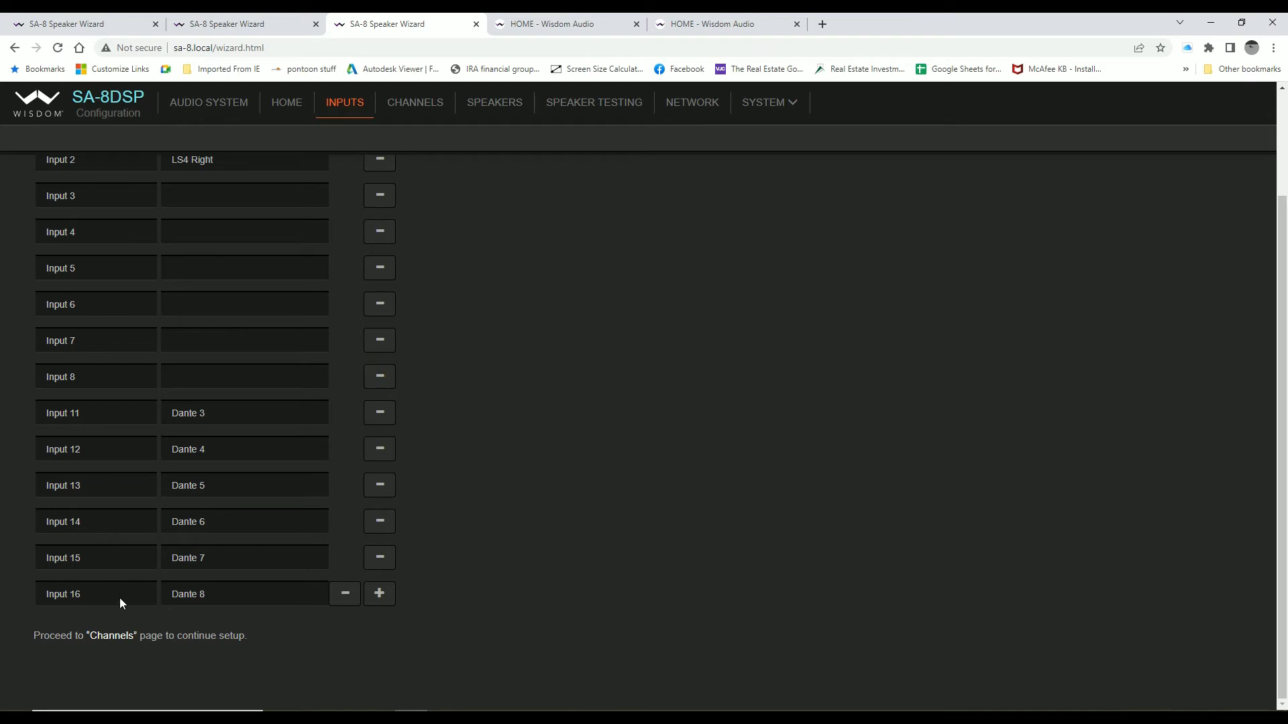
Add Input 9 and Input 10 back at the end of the inputs list with blank names.
click(378, 594)
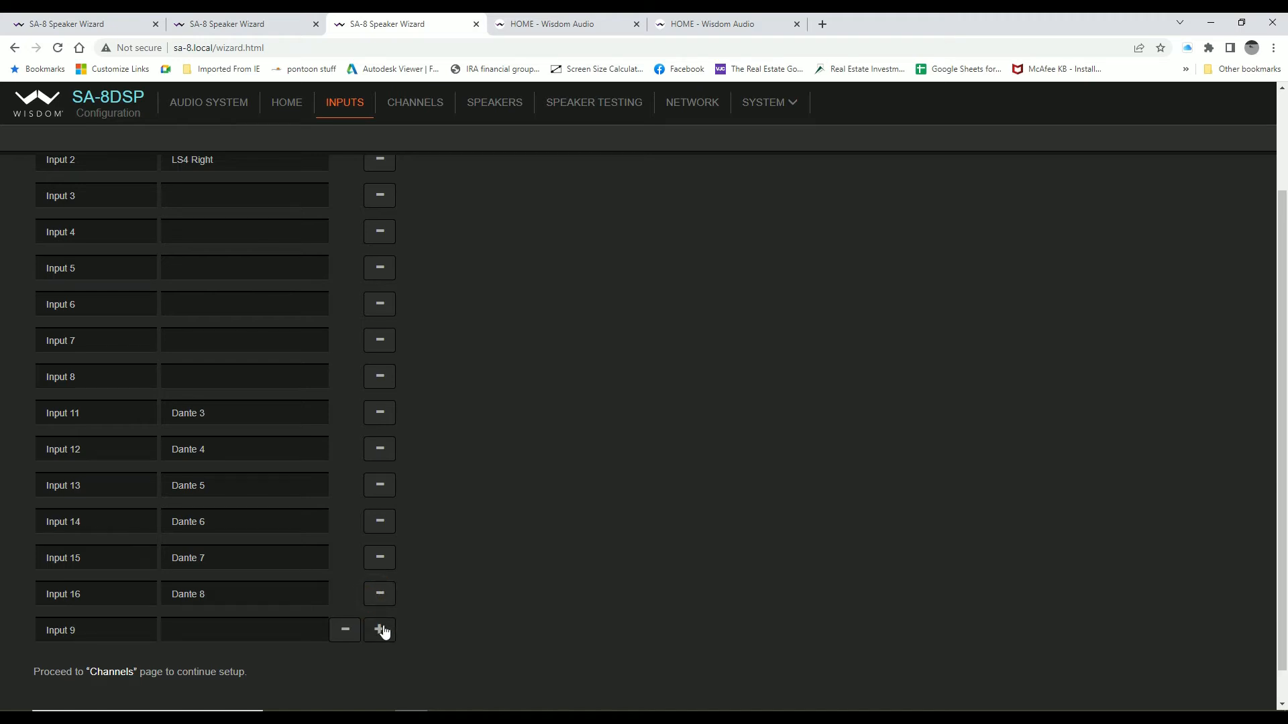
click(379, 630)
scroll(442, 553, down, 1)
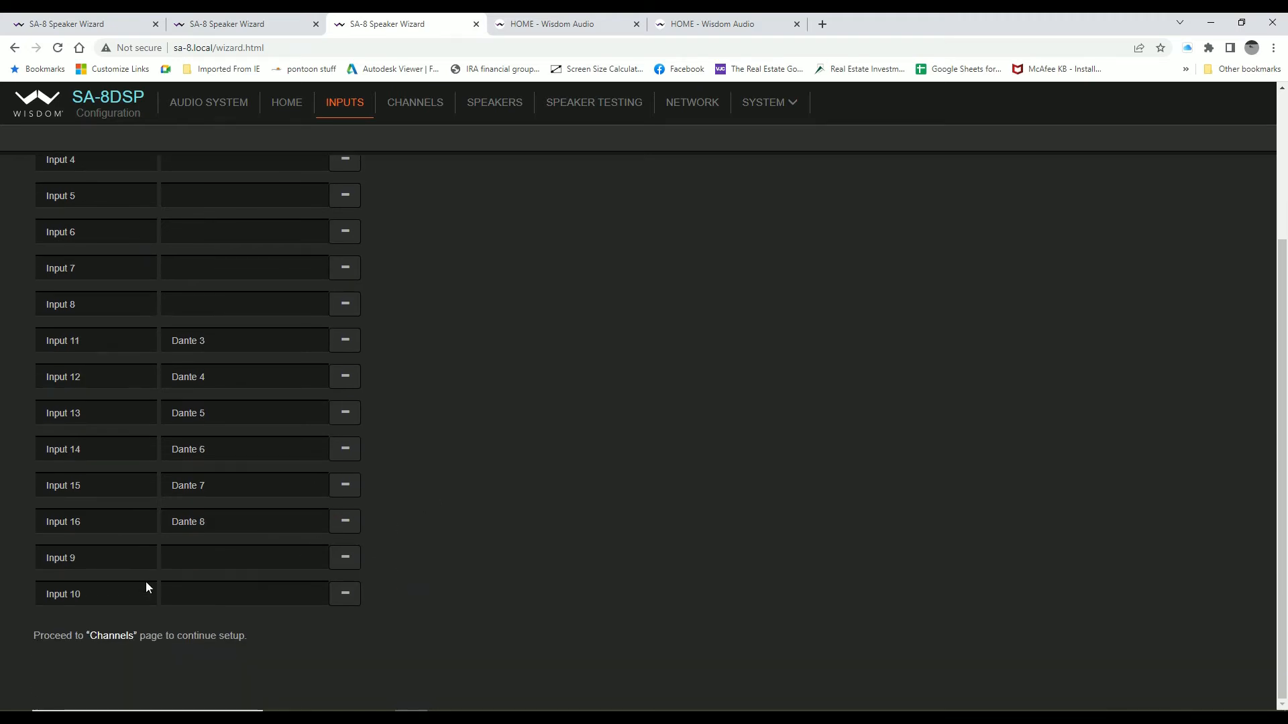
Name Input 10 Dante 4 from the preset names.
click(313, 560)
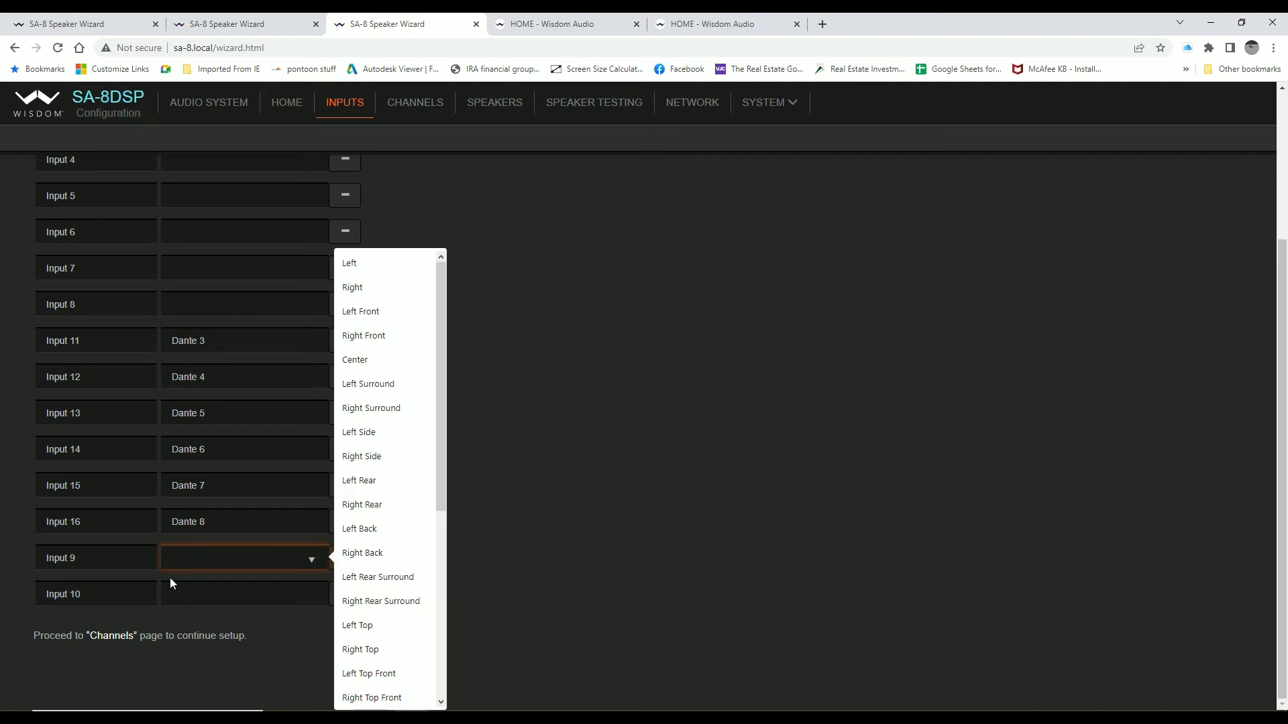
click(279, 596)
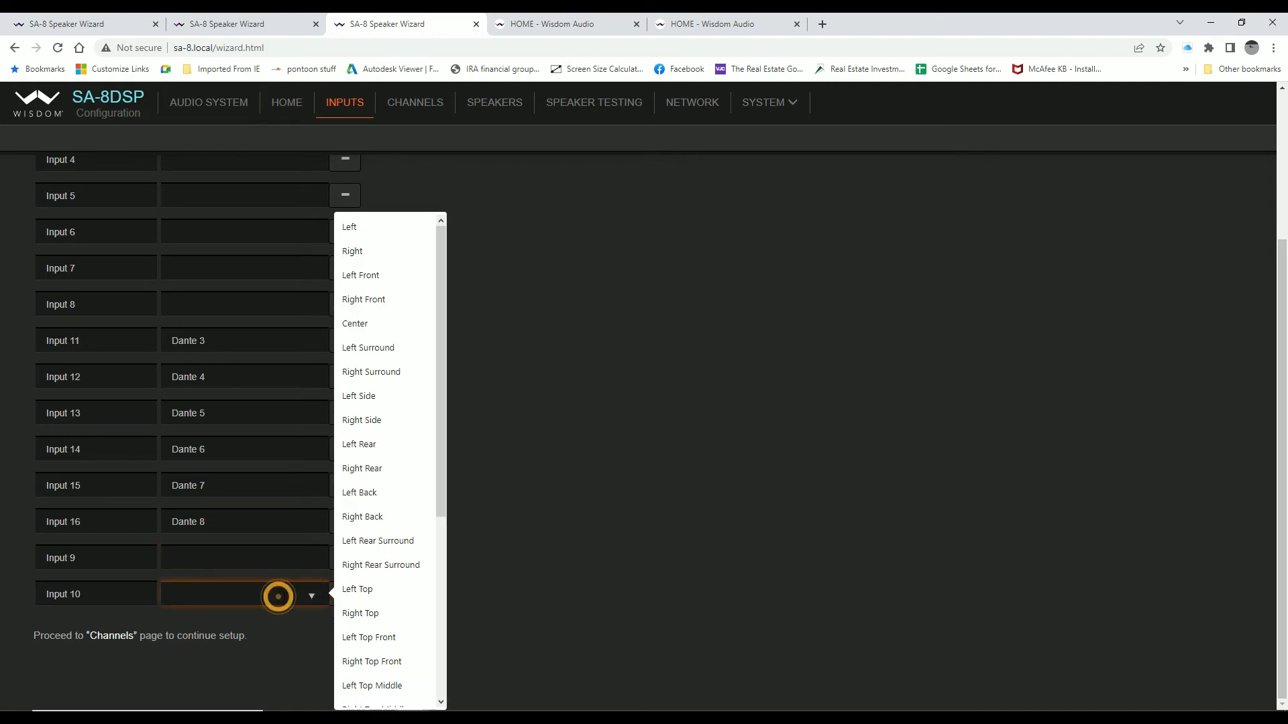
drag(444, 491, 436, 691)
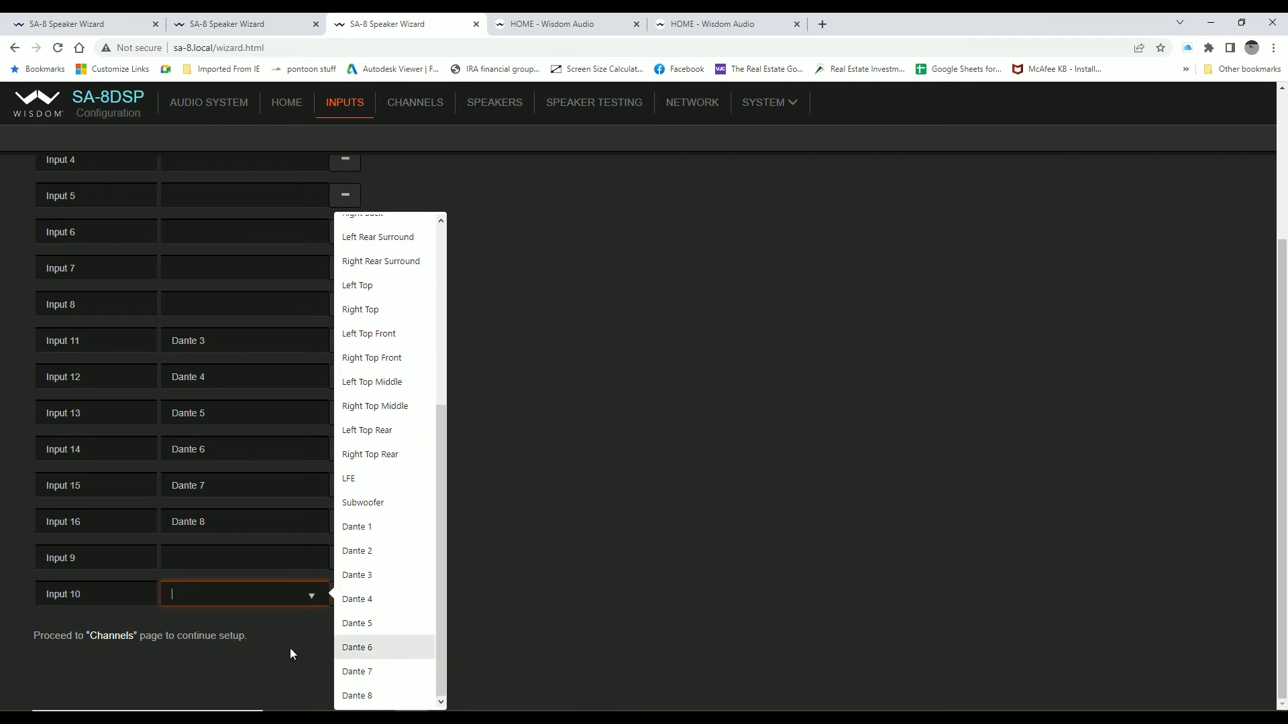
click(348, 599)
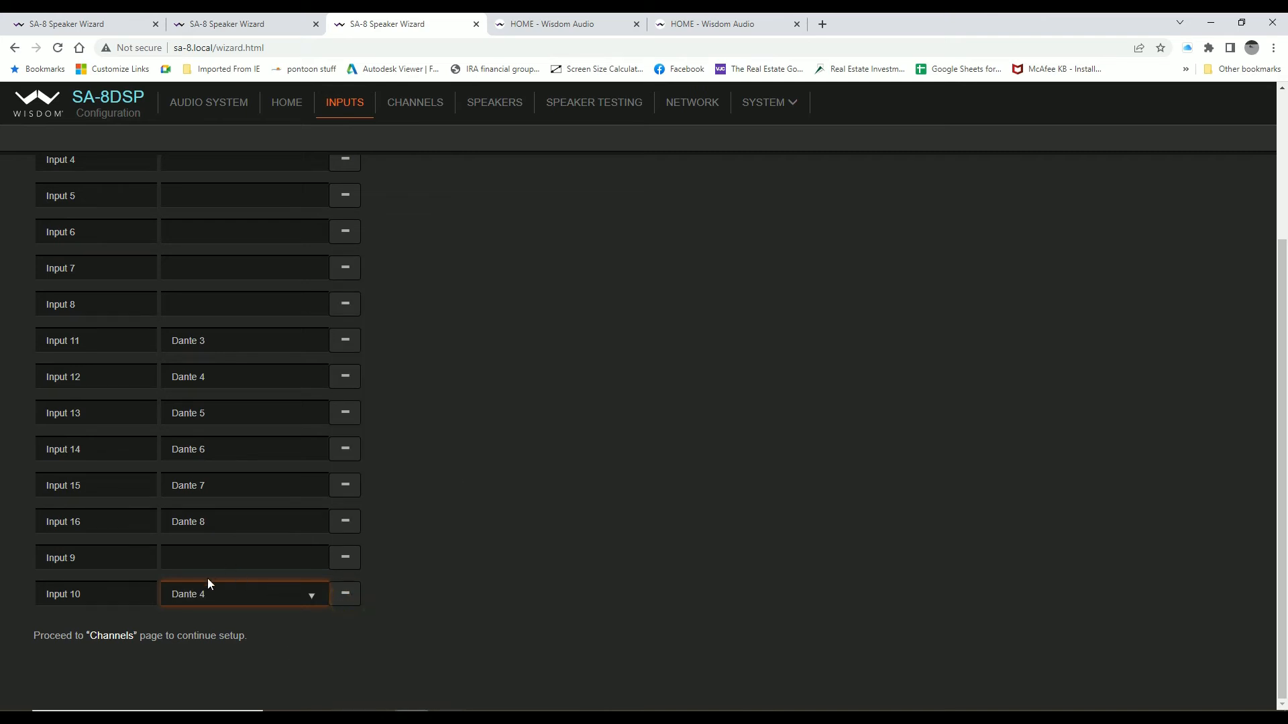
click(316, 595)
click(245, 591)
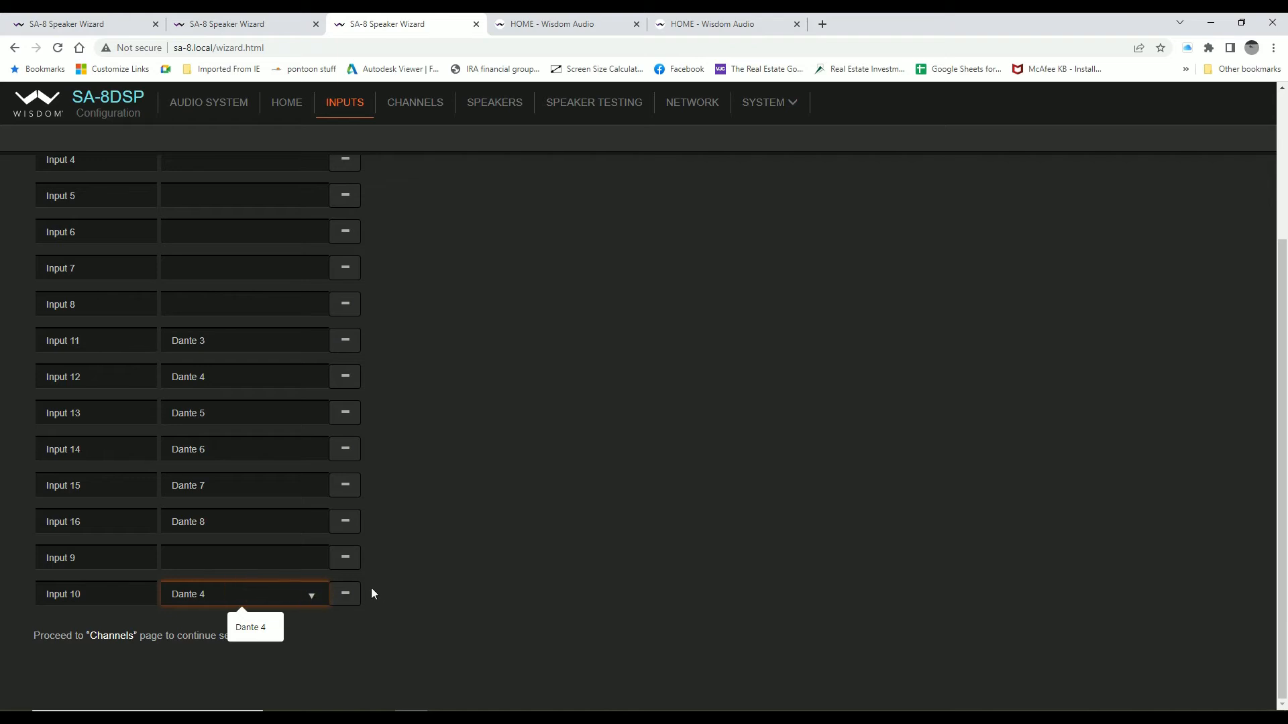
Create the channels by importing them from the inputs list.
scroll(492, 308, up, 3)
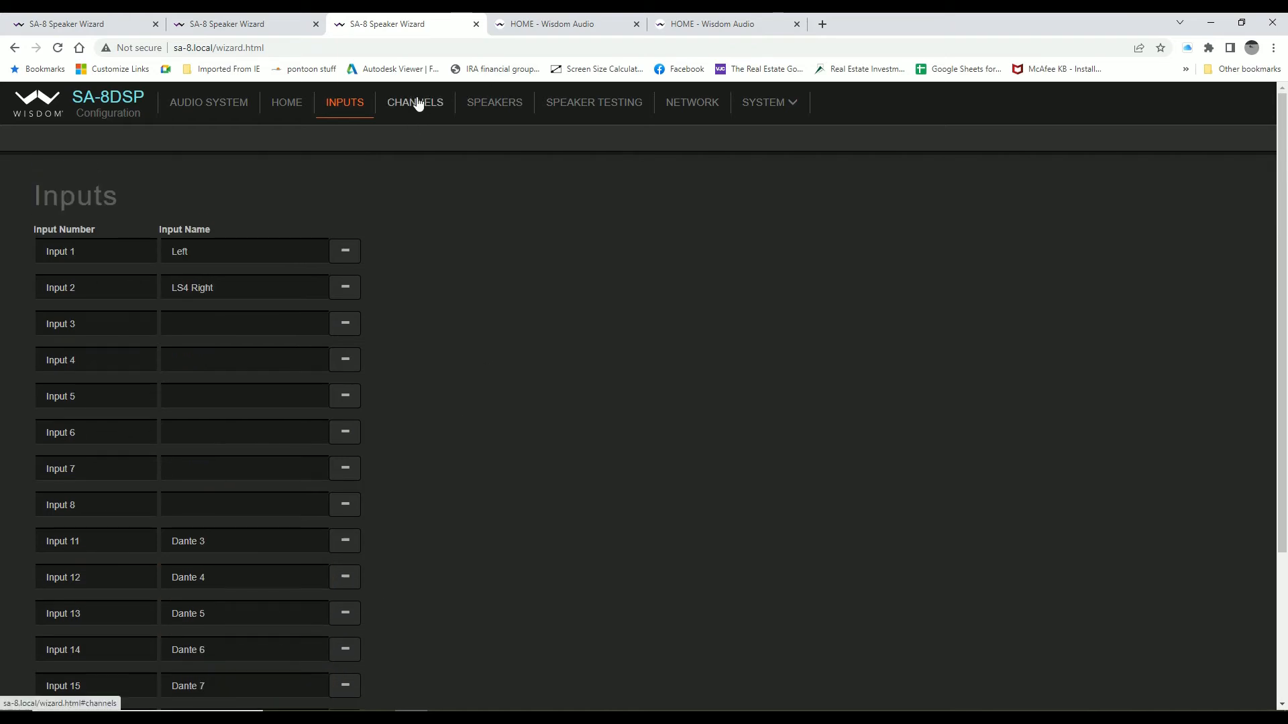
click(416, 106)
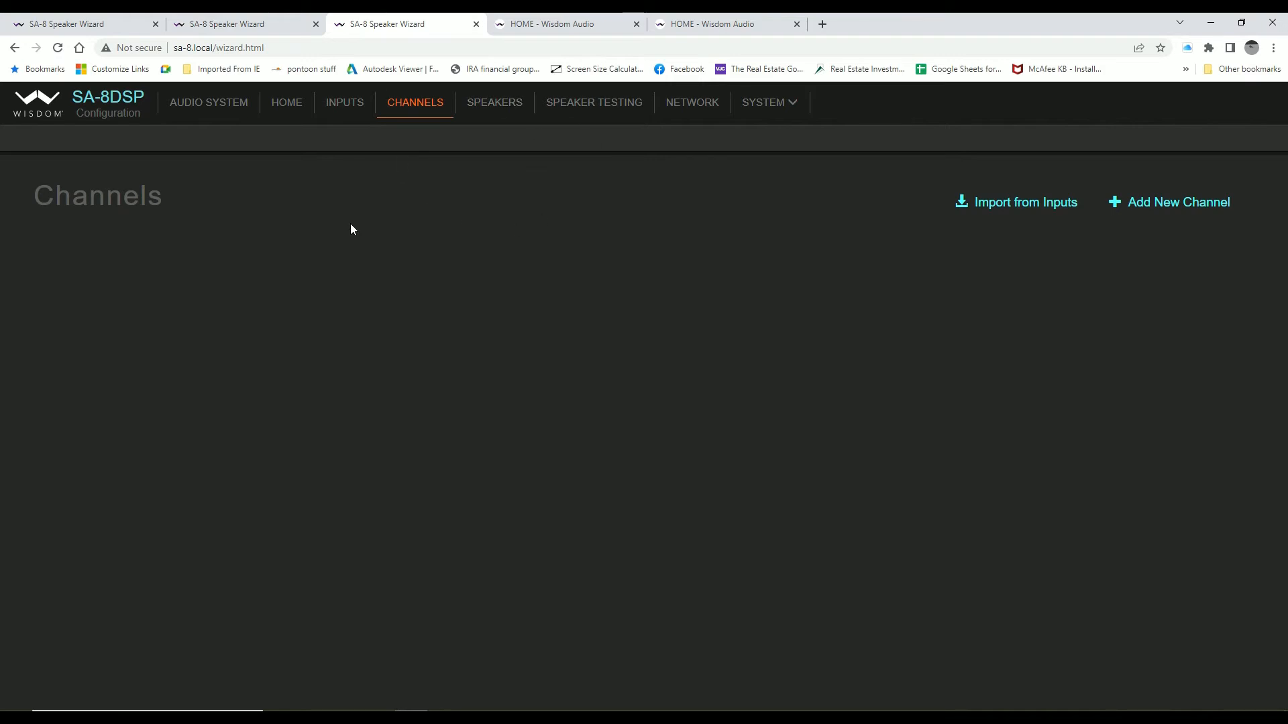
click(1017, 208)
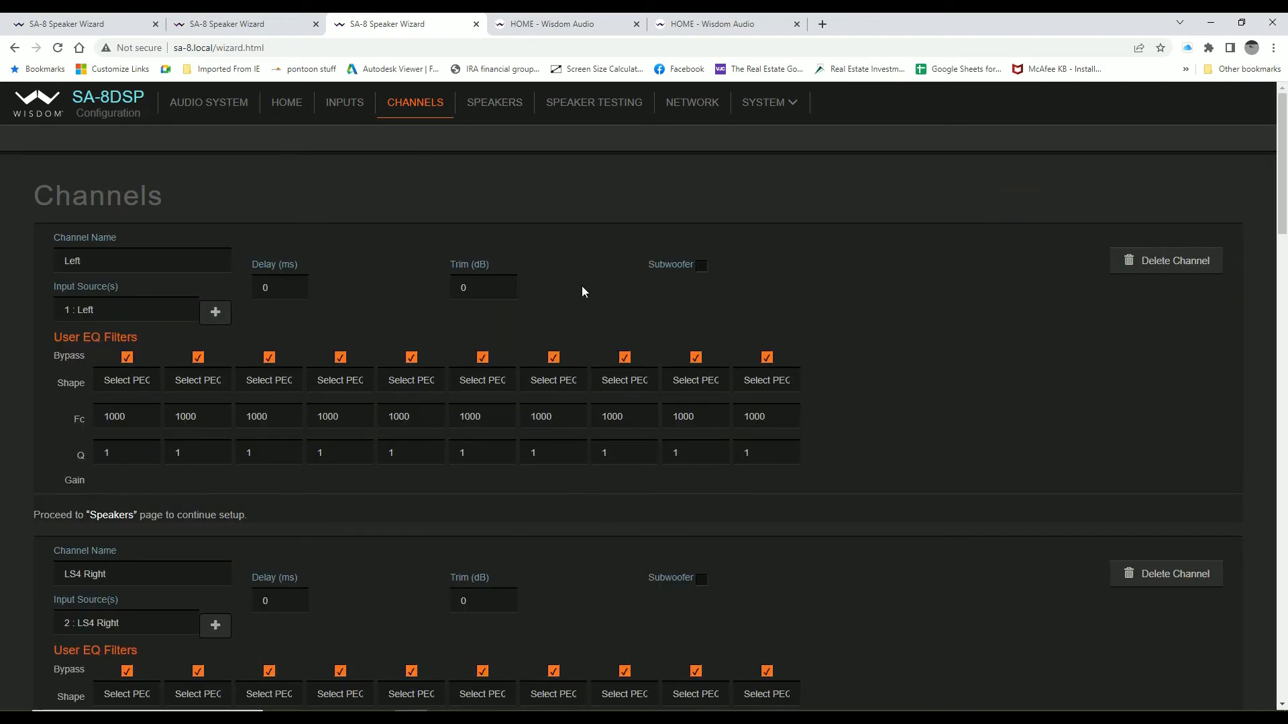
Review the imported channels' settings, including the Left channel's input source choices and its subwoofer option.
scroll(303, 286, down, 20)
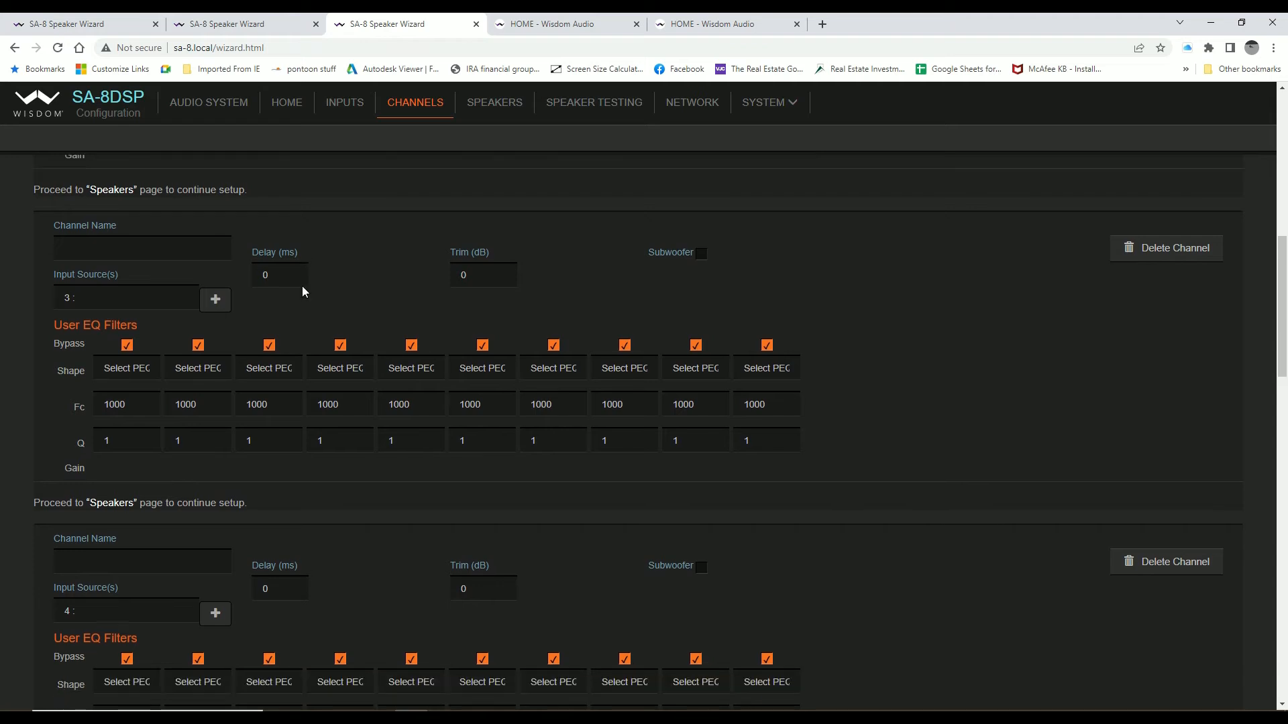
scroll(303, 291, down, 7)
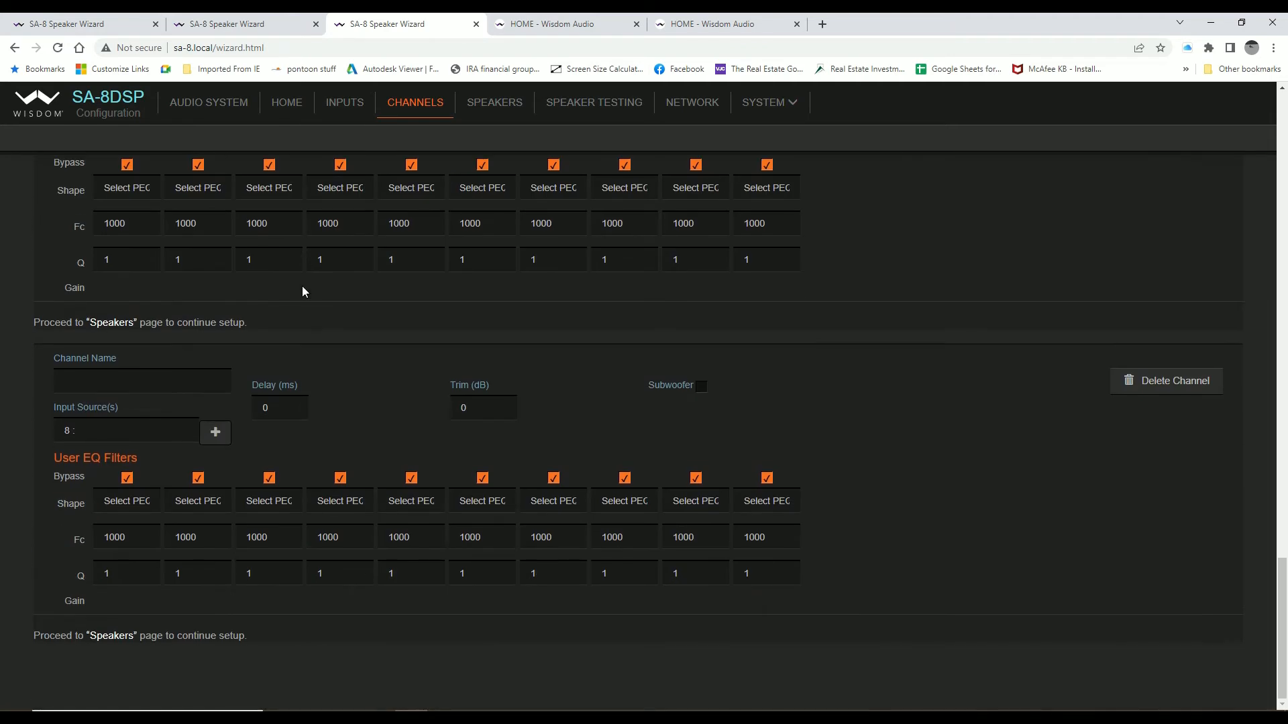
scroll(302, 292, up, 20)
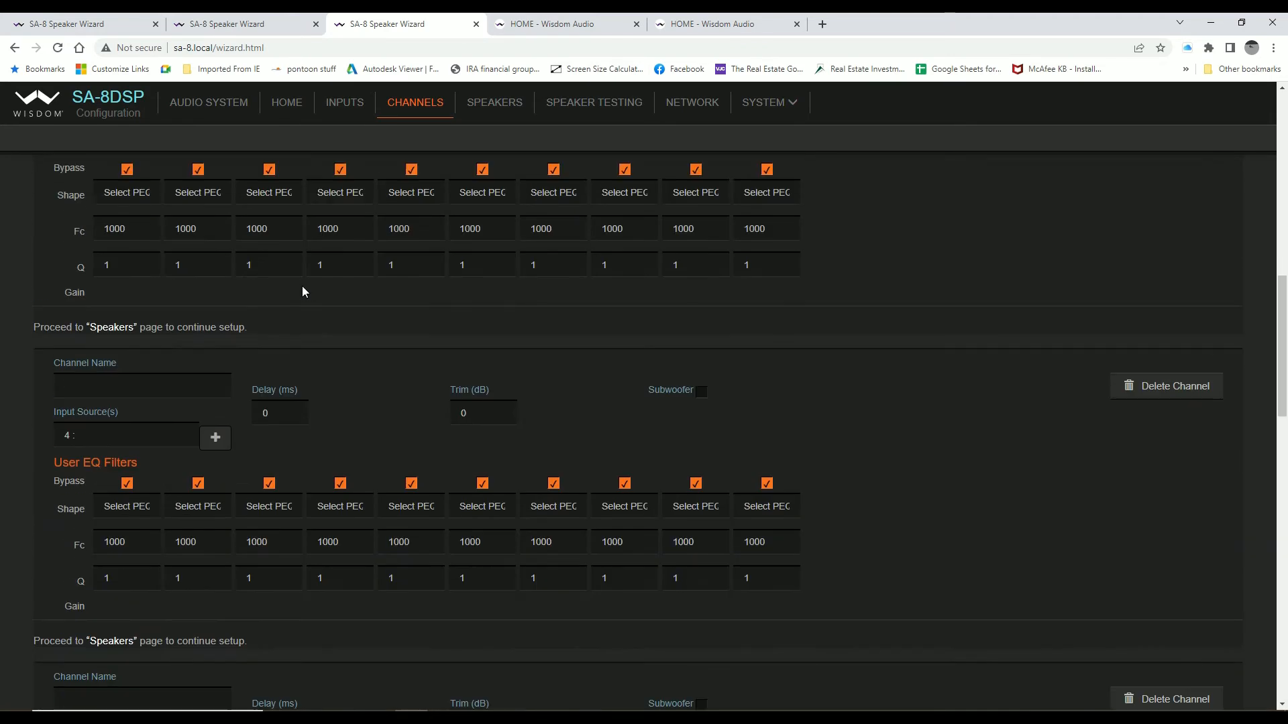
scroll(302, 287, up, 8)
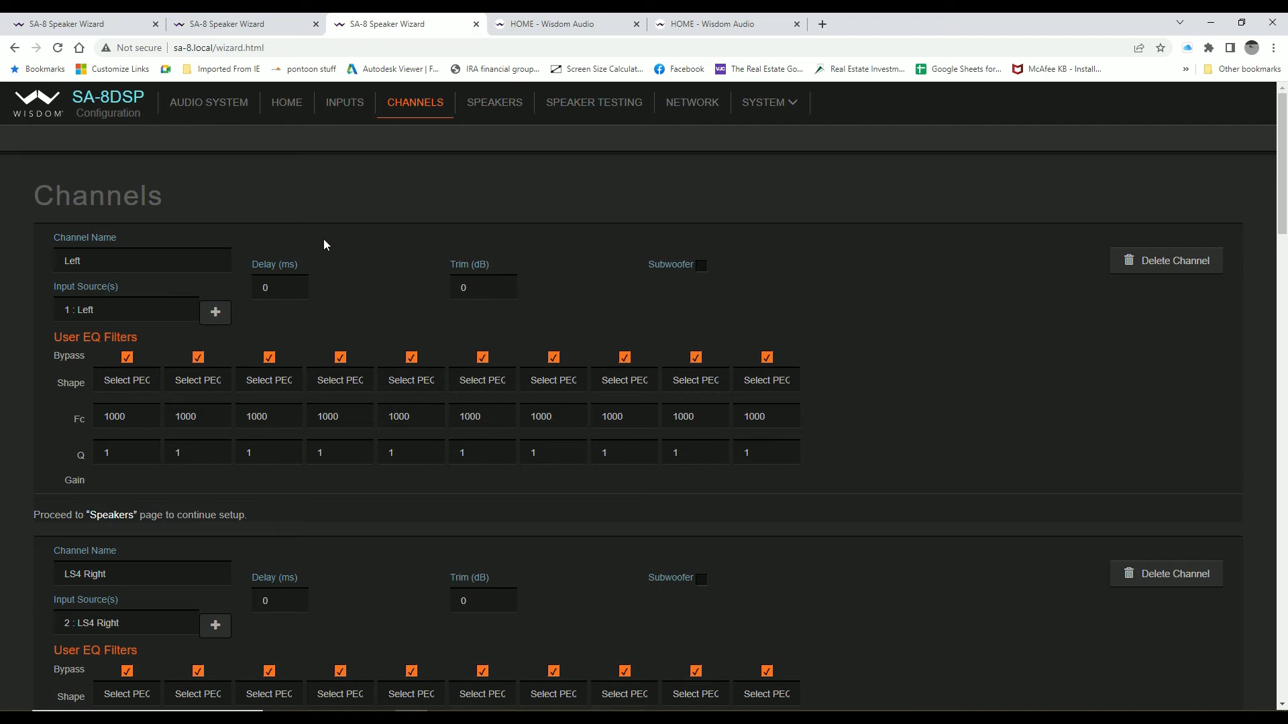
click(145, 312)
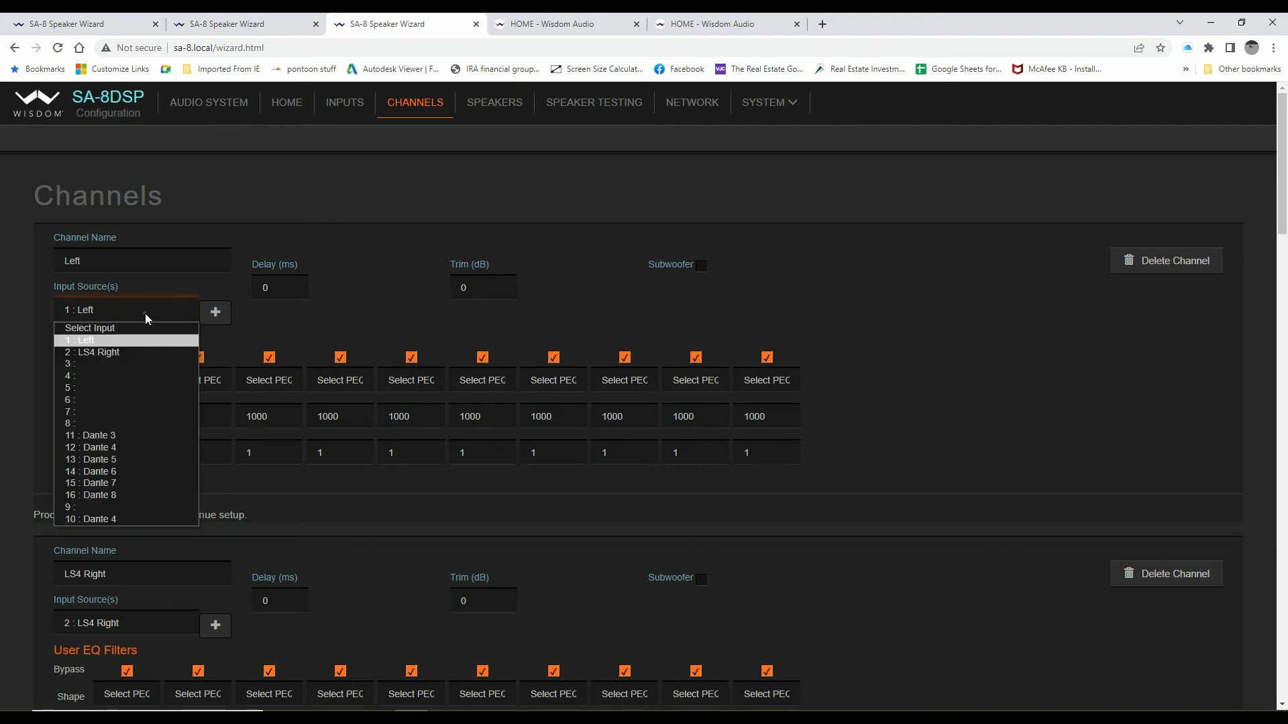
click(145, 309)
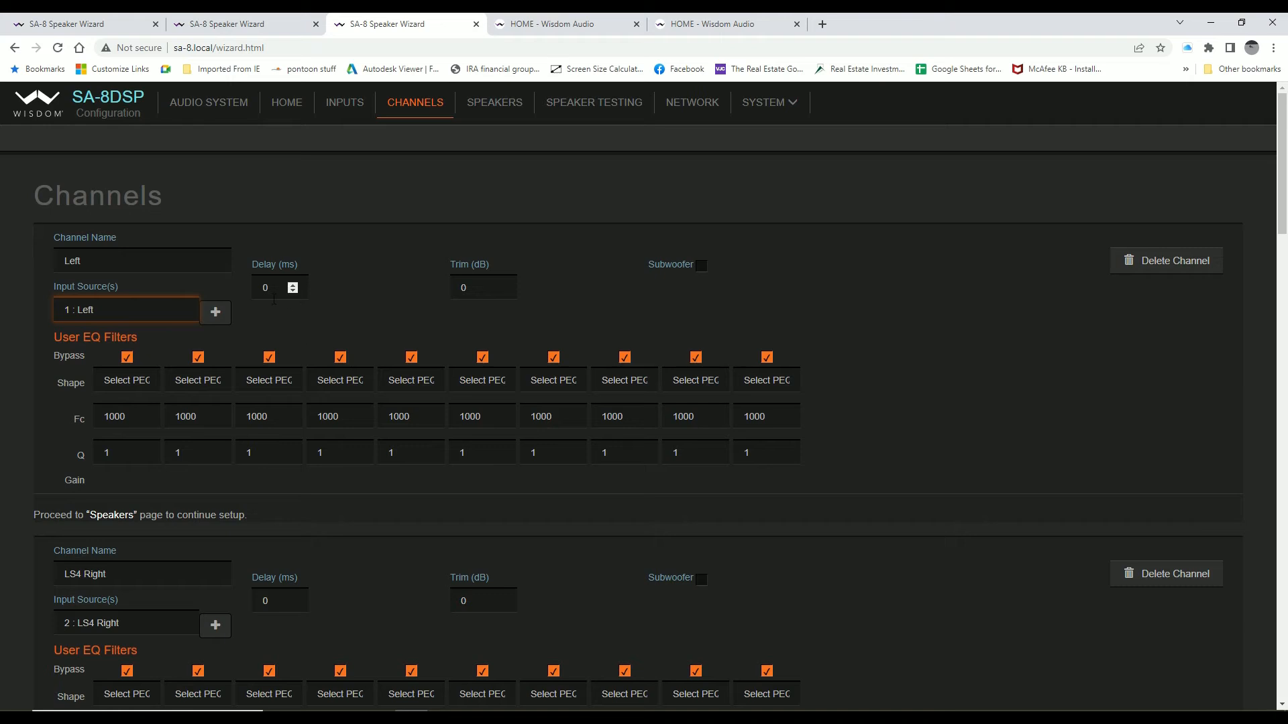
click(699, 264)
click(699, 264)
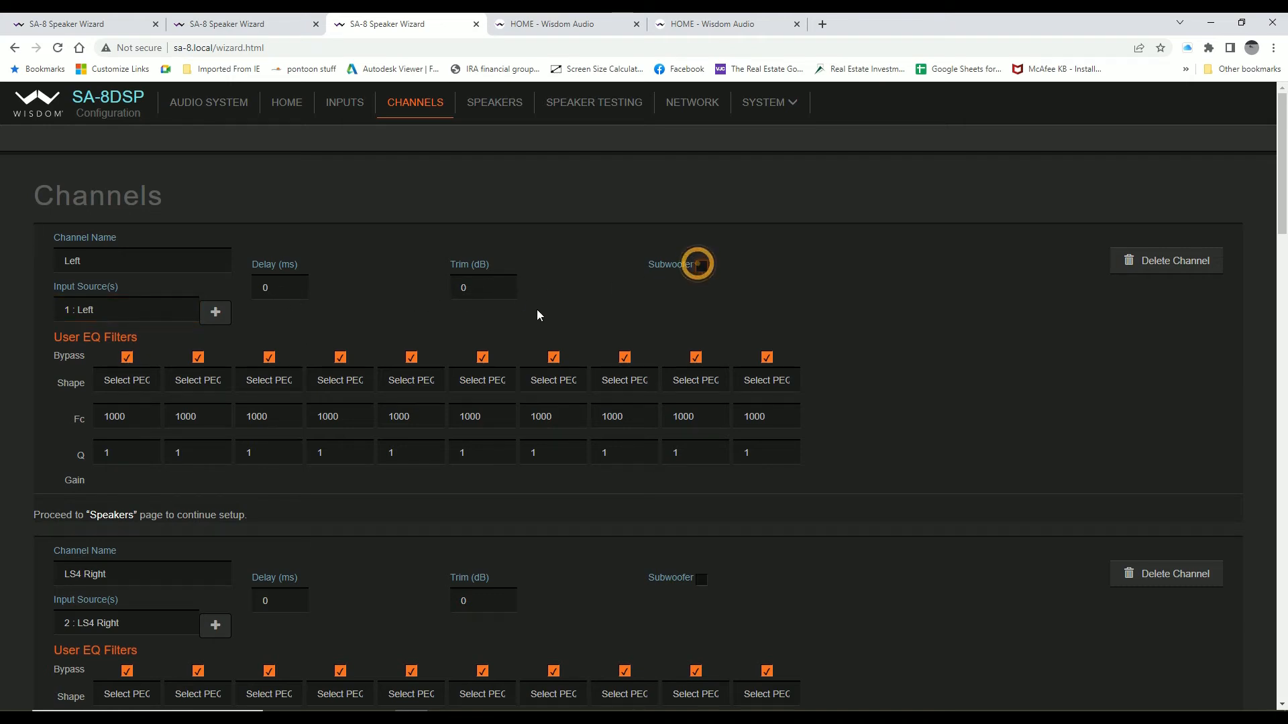
scroll(335, 292, down, 8)
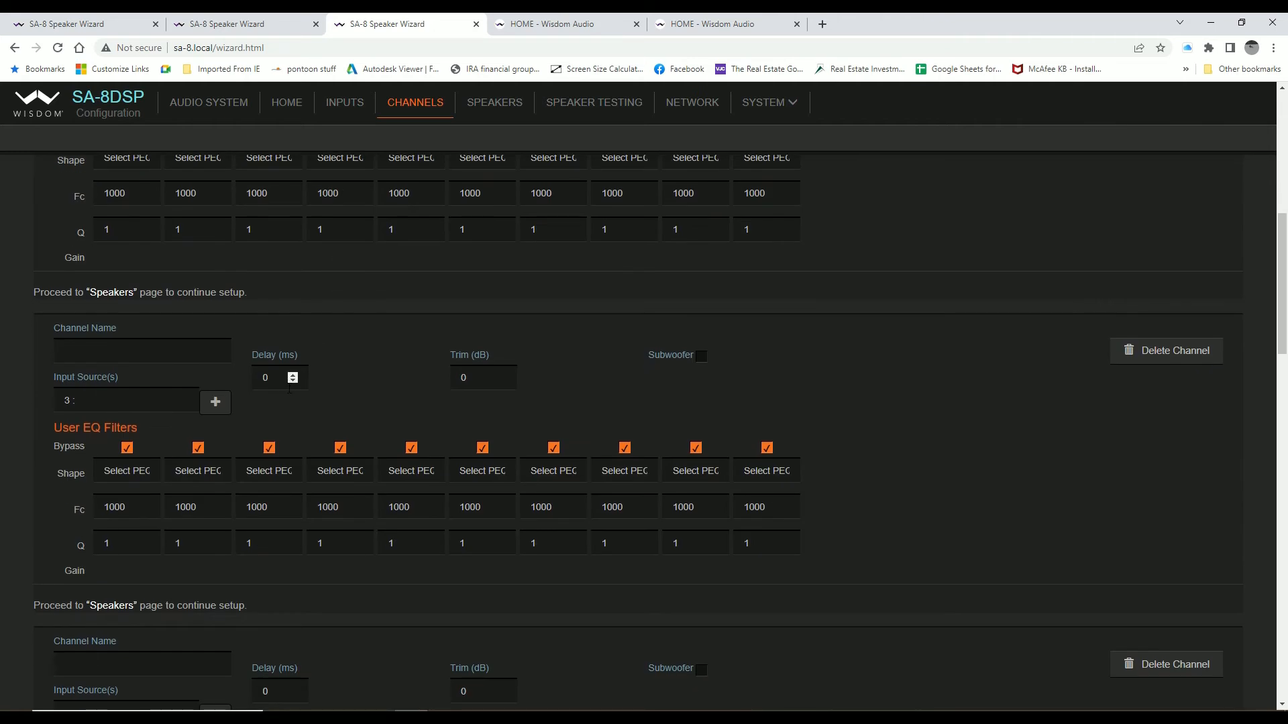
scroll(290, 389, down, 1)
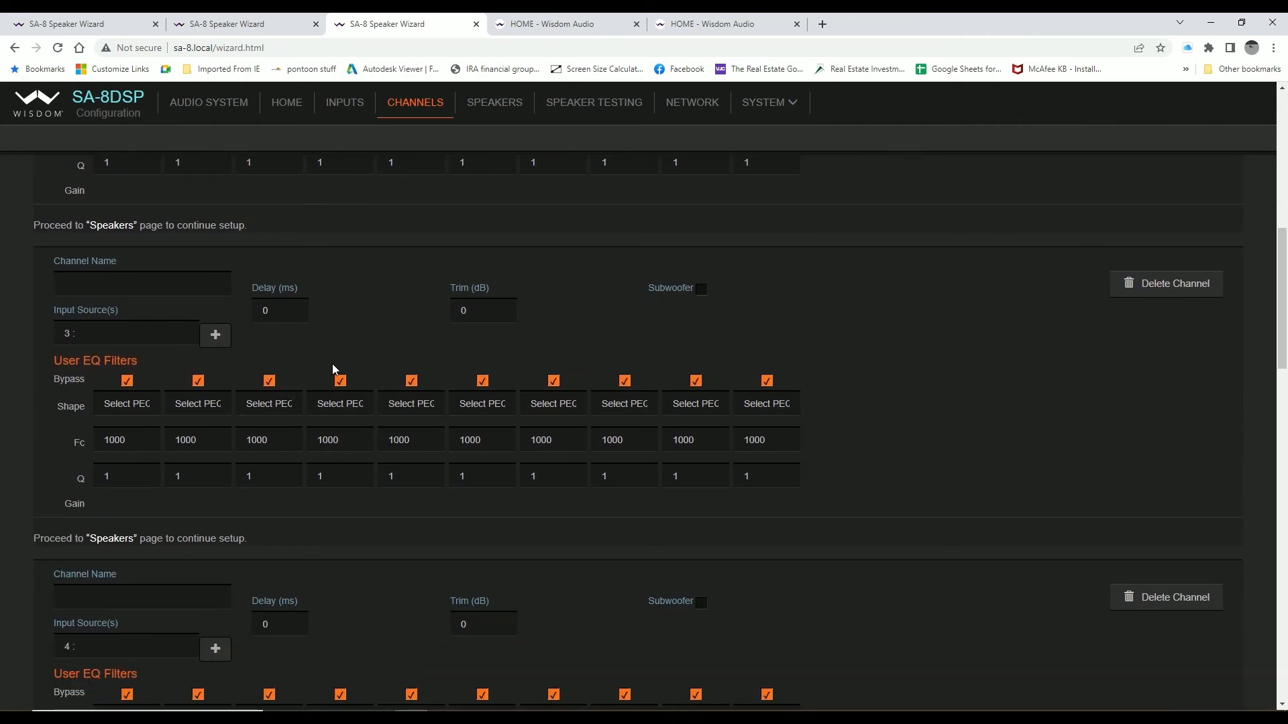
scroll(332, 364, up, 9)
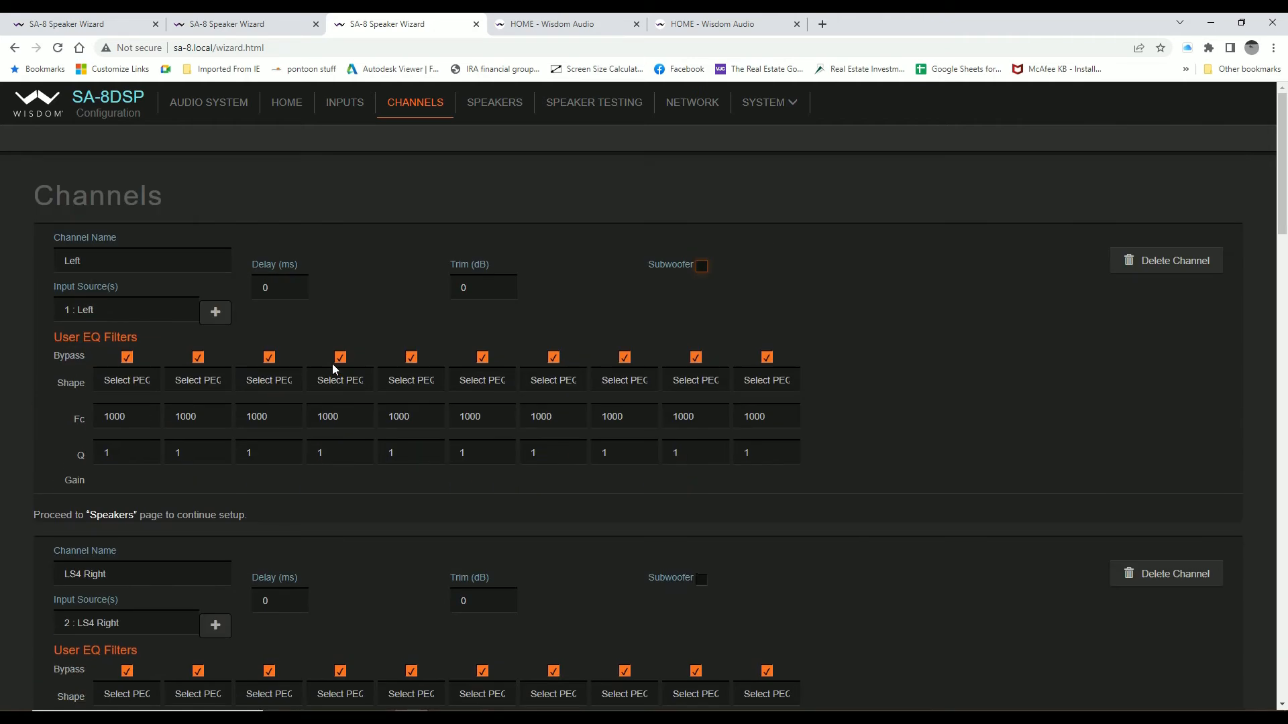
Add two new speakers to the speaker configuration.
click(487, 107)
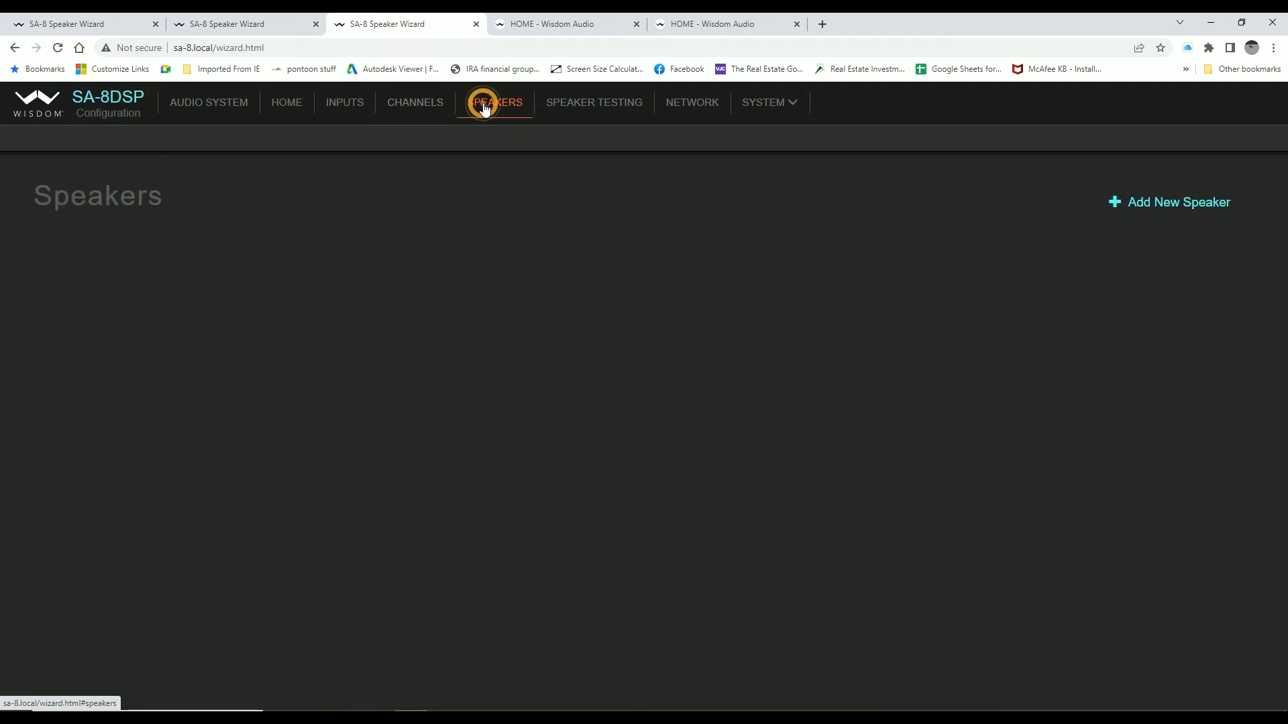
click(1146, 203)
click(1146, 204)
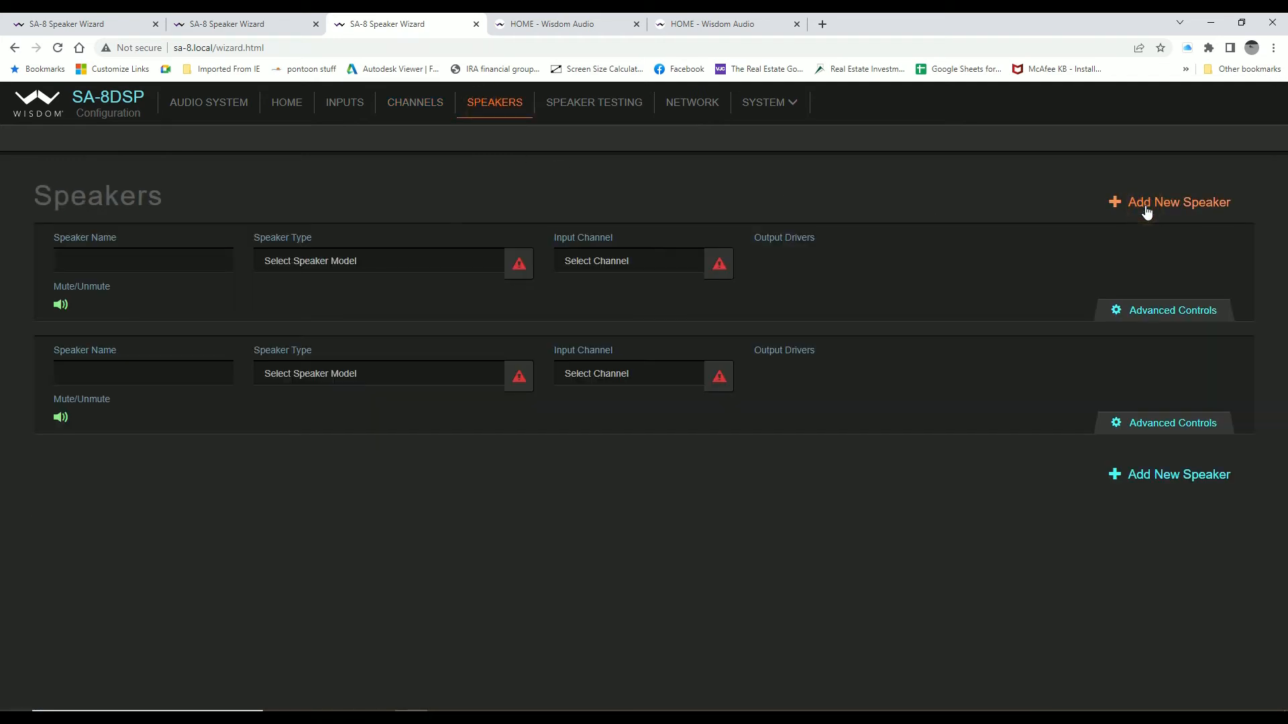
Name the first speaker Left and set its type to P38 with the In-Wall: i variant.
click(67, 261)
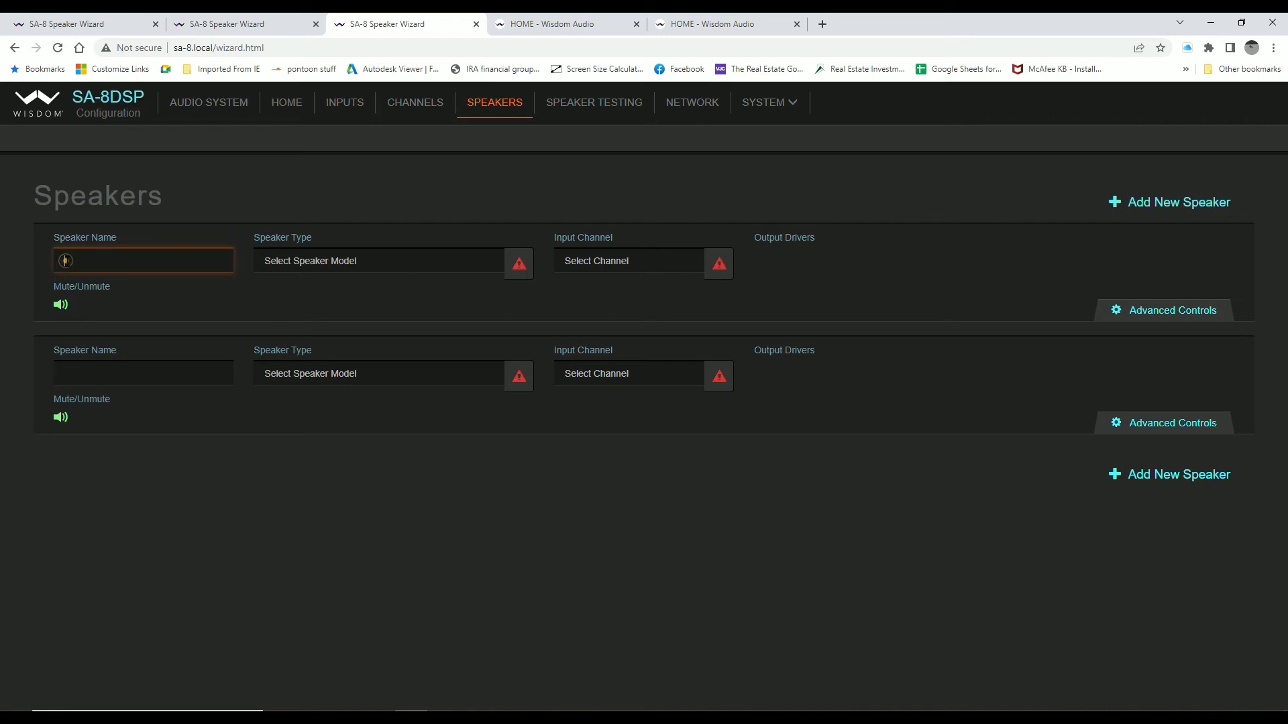
text(Left)
click(310, 266)
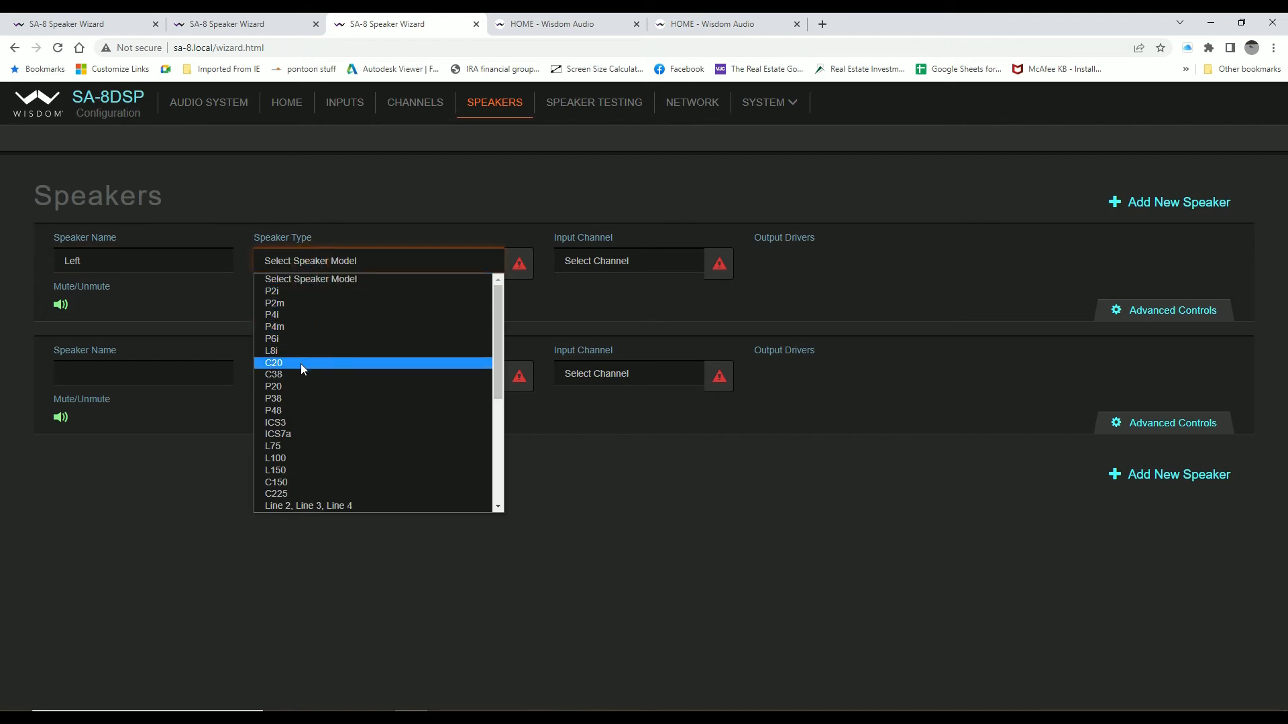
click(300, 400)
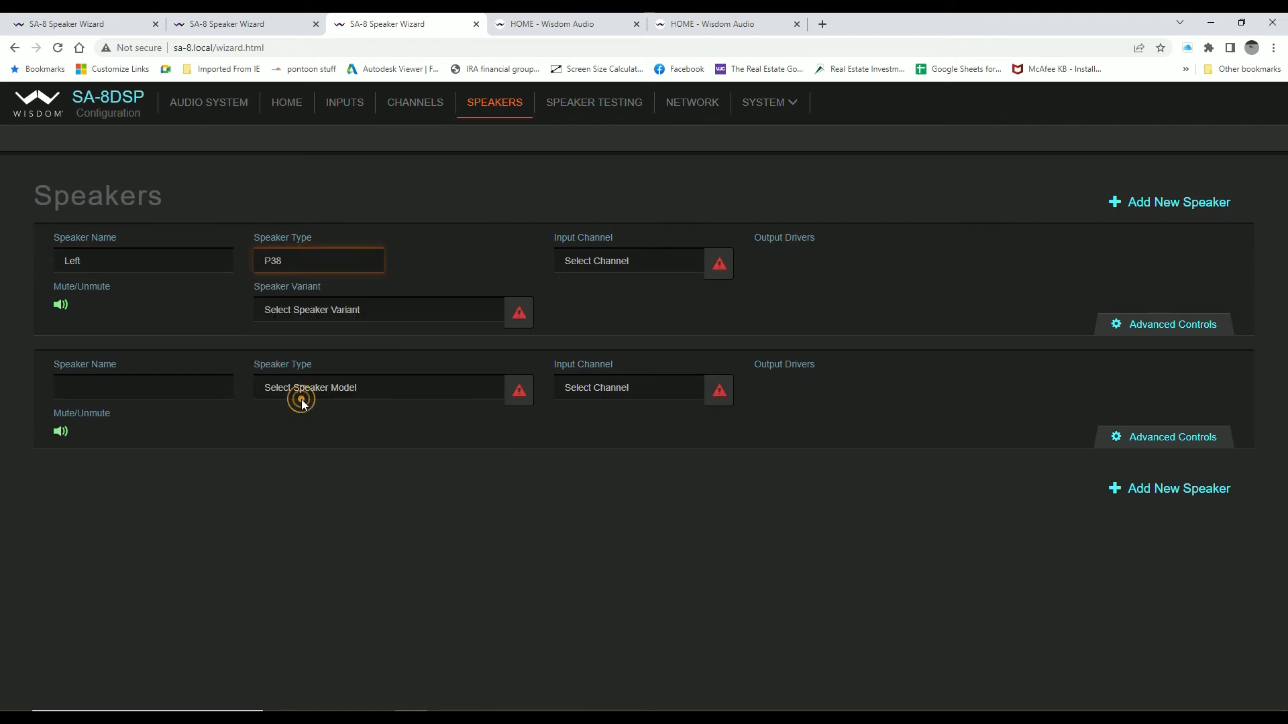
click(368, 317)
click(331, 340)
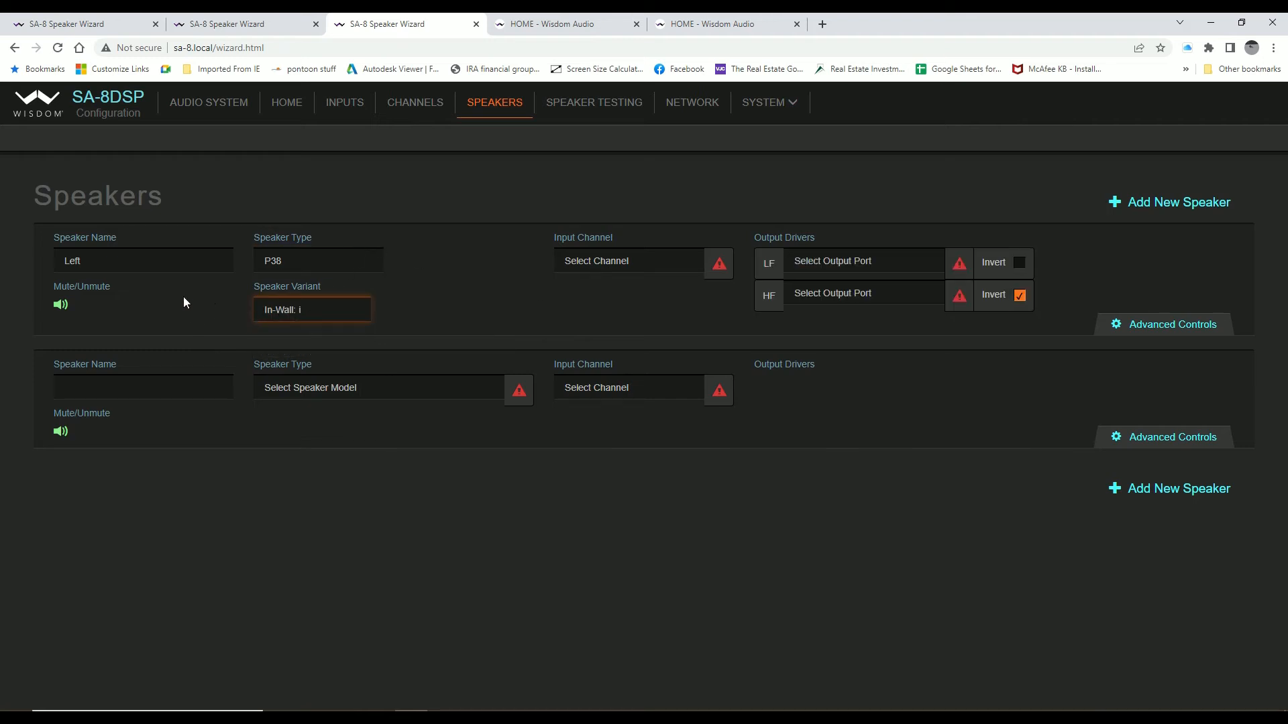
Assign the Left speaker to input channel Left, with its LF driver on Output 1 and HF driver on Output 2.
click(617, 260)
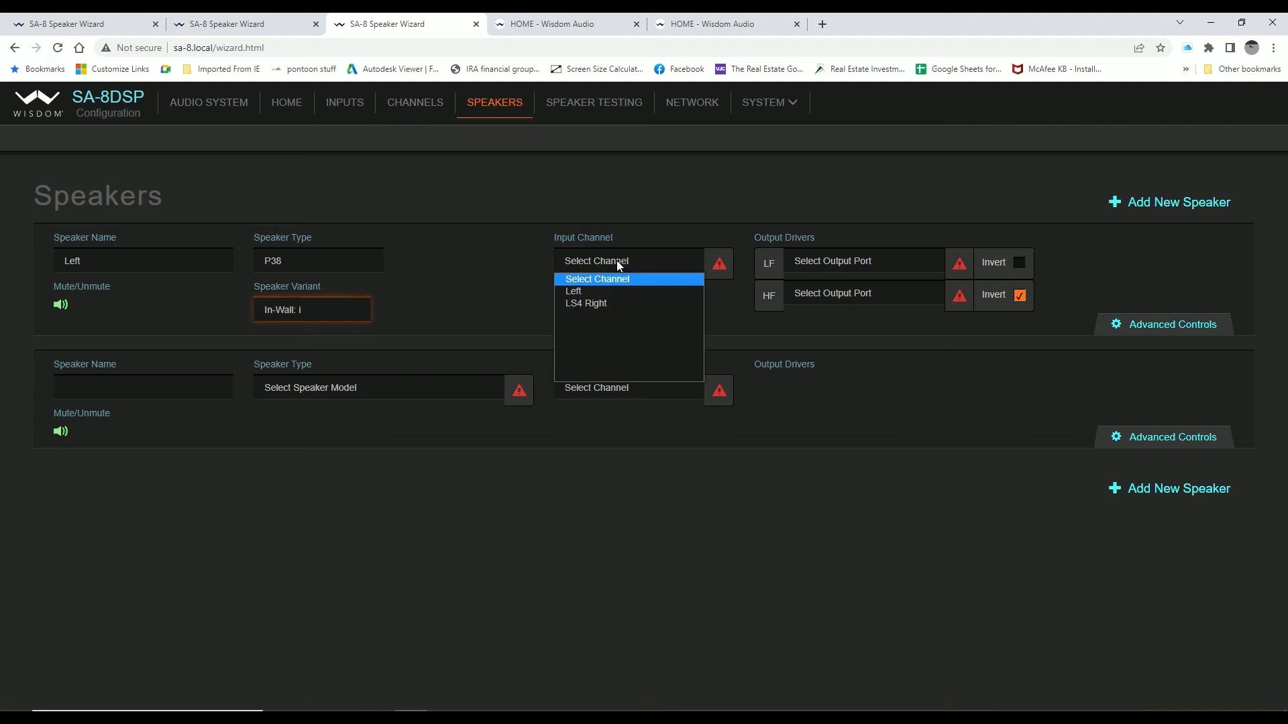
click(603, 290)
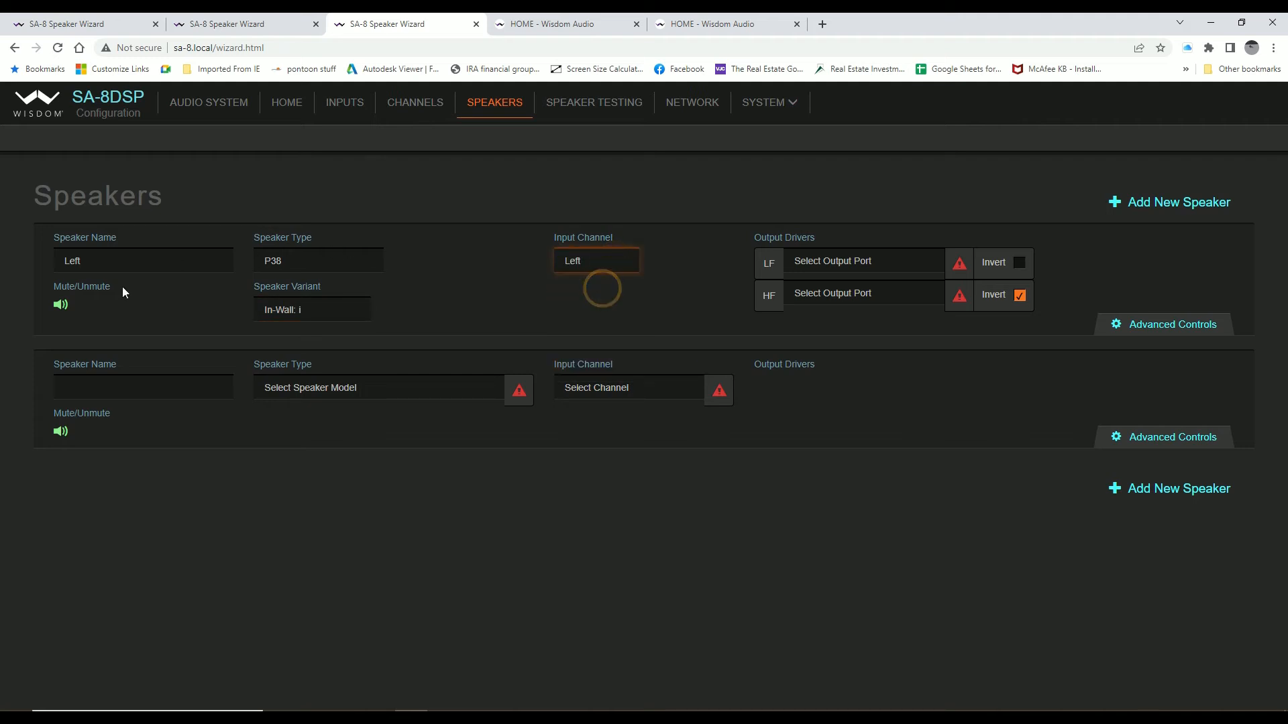
click(868, 260)
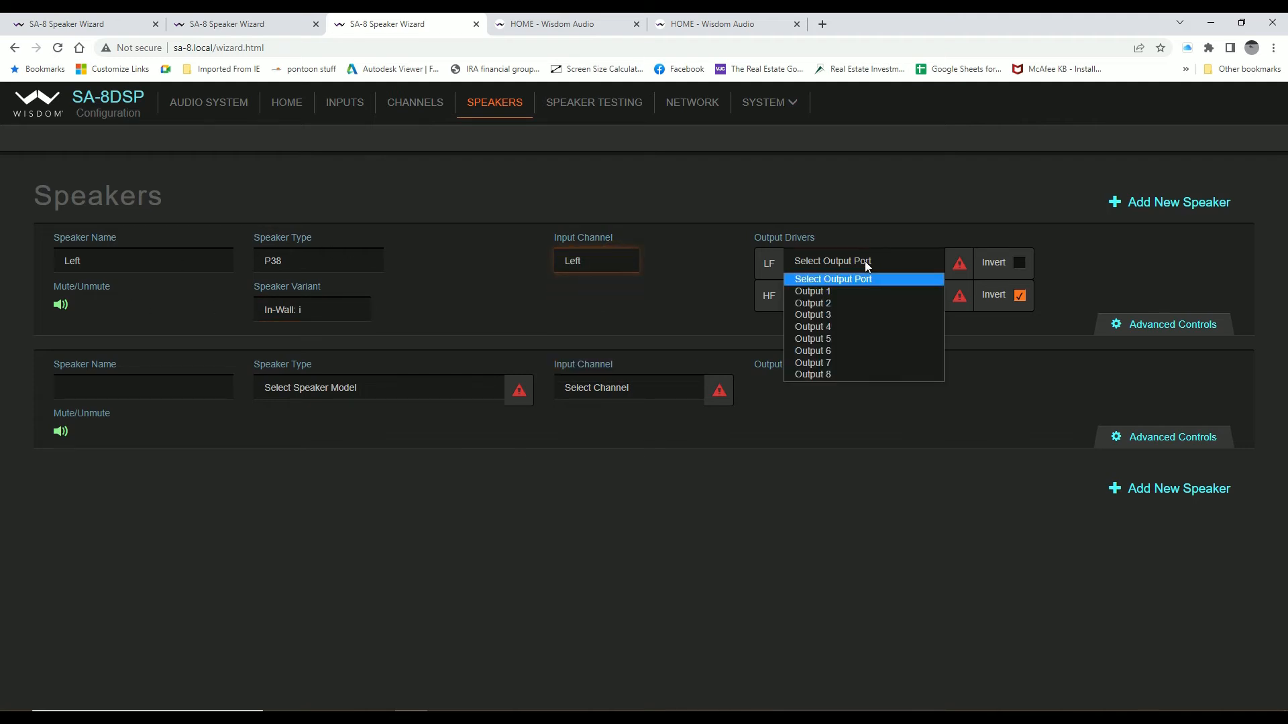
click(850, 292)
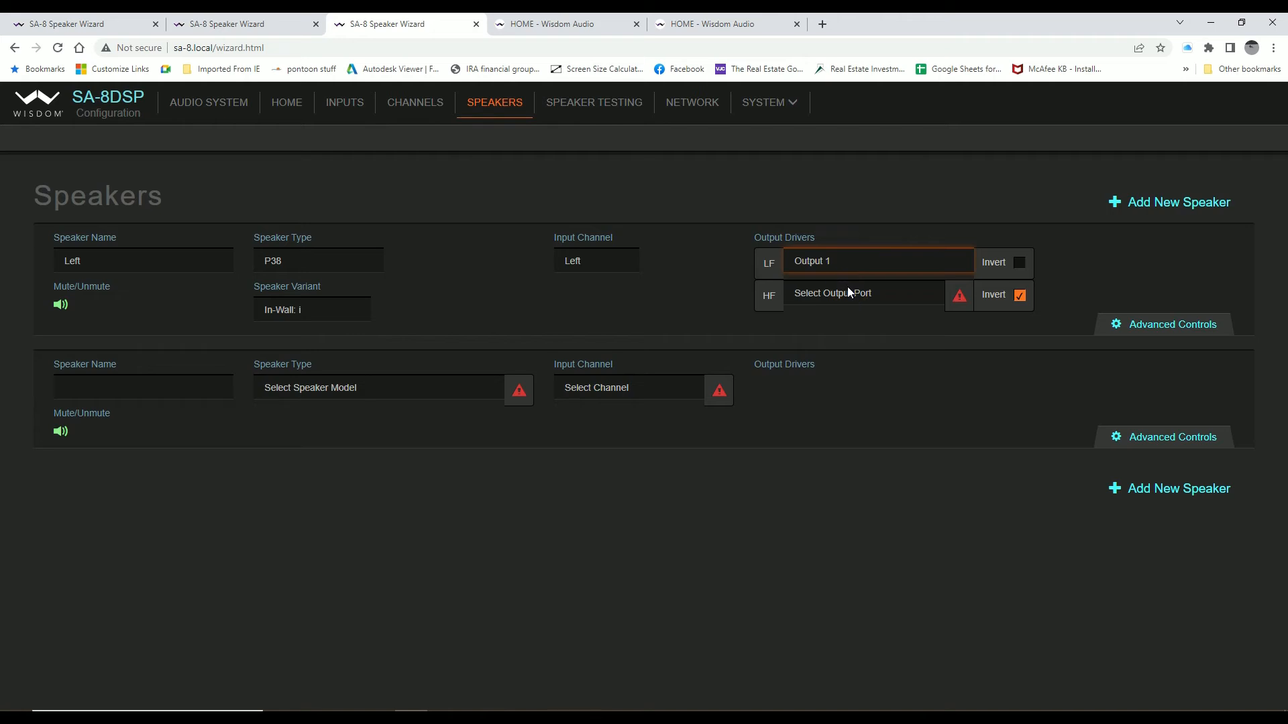
click(850, 294)
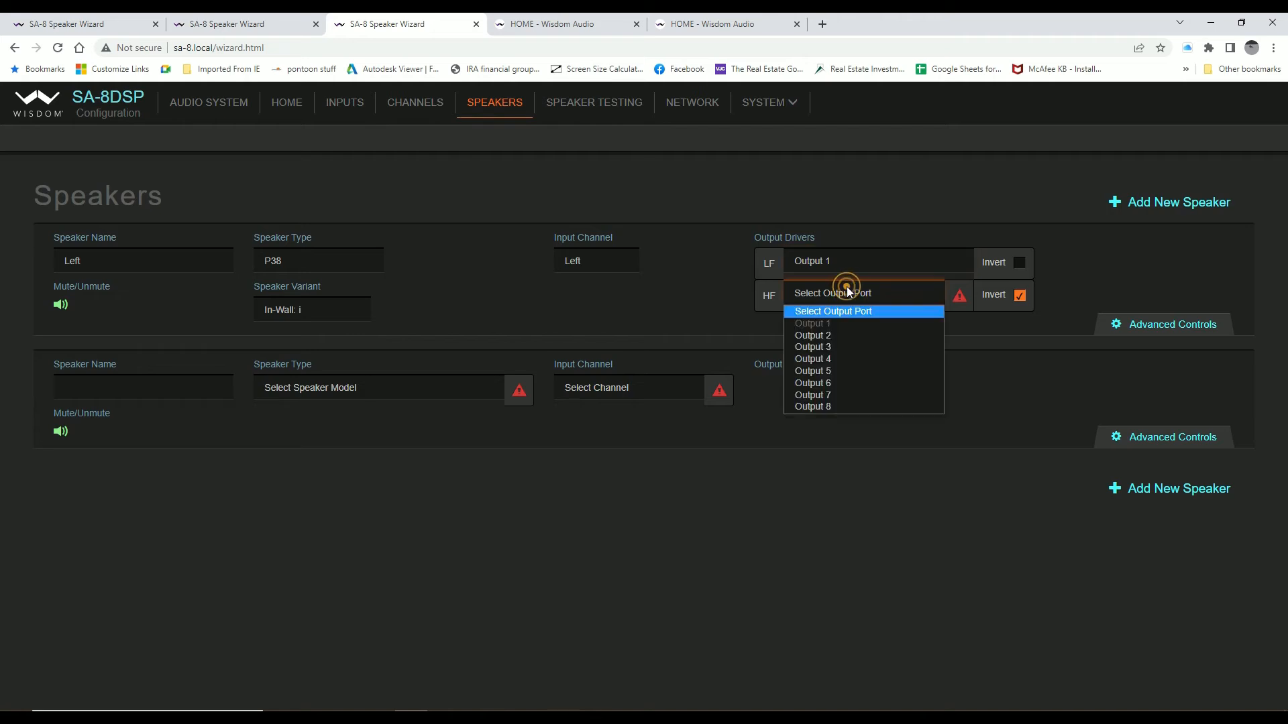
click(829, 335)
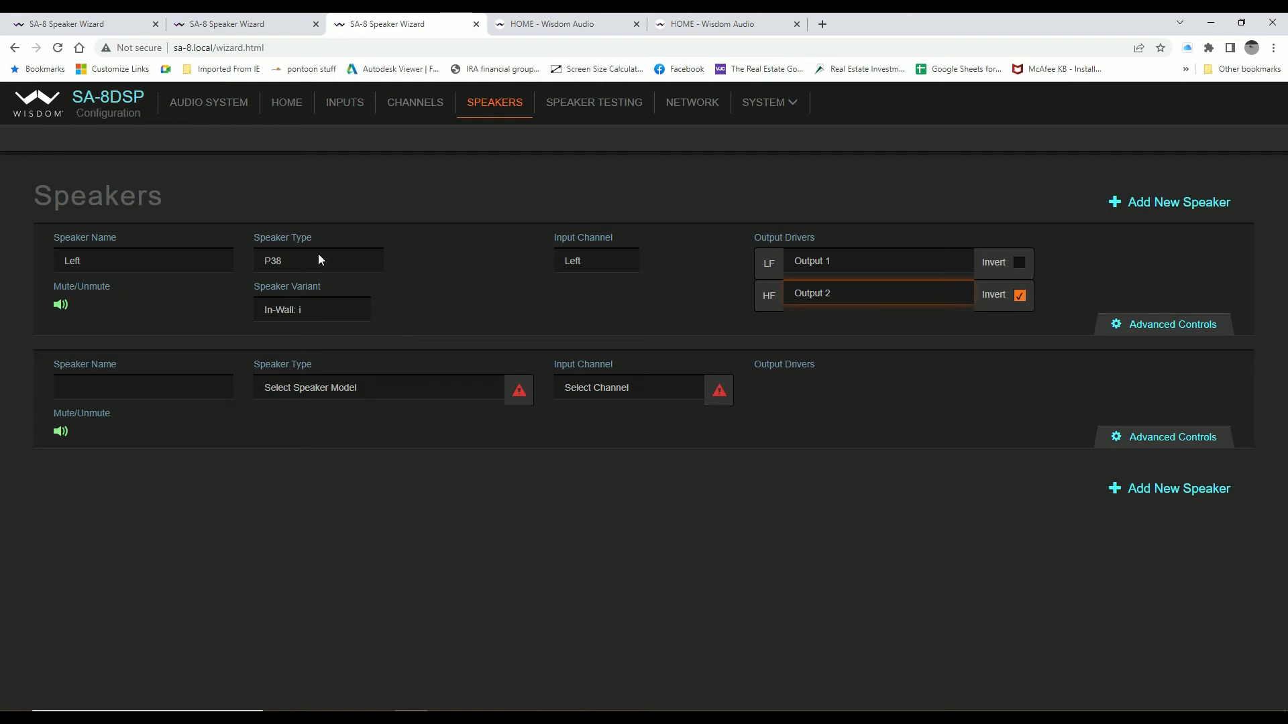
Open the Left speaker's advanced controls and examine its driver offsets, frequency response, crossover and factory PEQ filters.
click(1169, 326)
scroll(613, 363, down, 1)
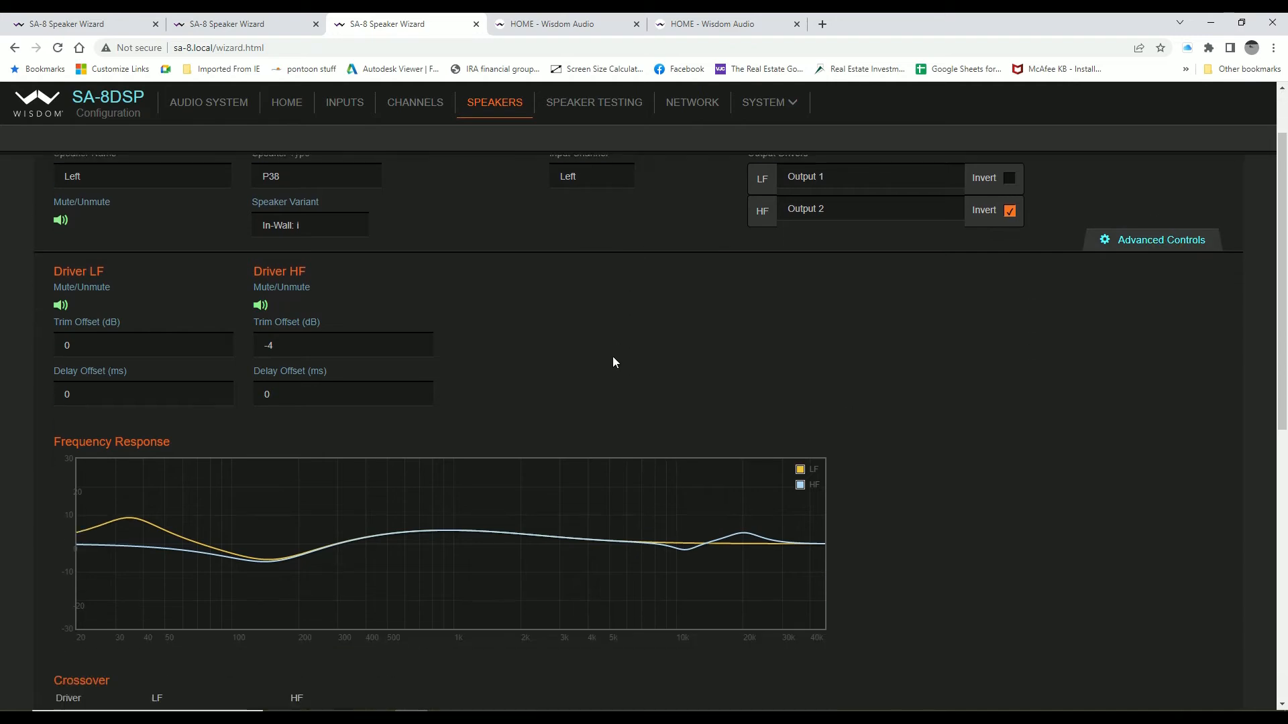
scroll(613, 362, down, 2)
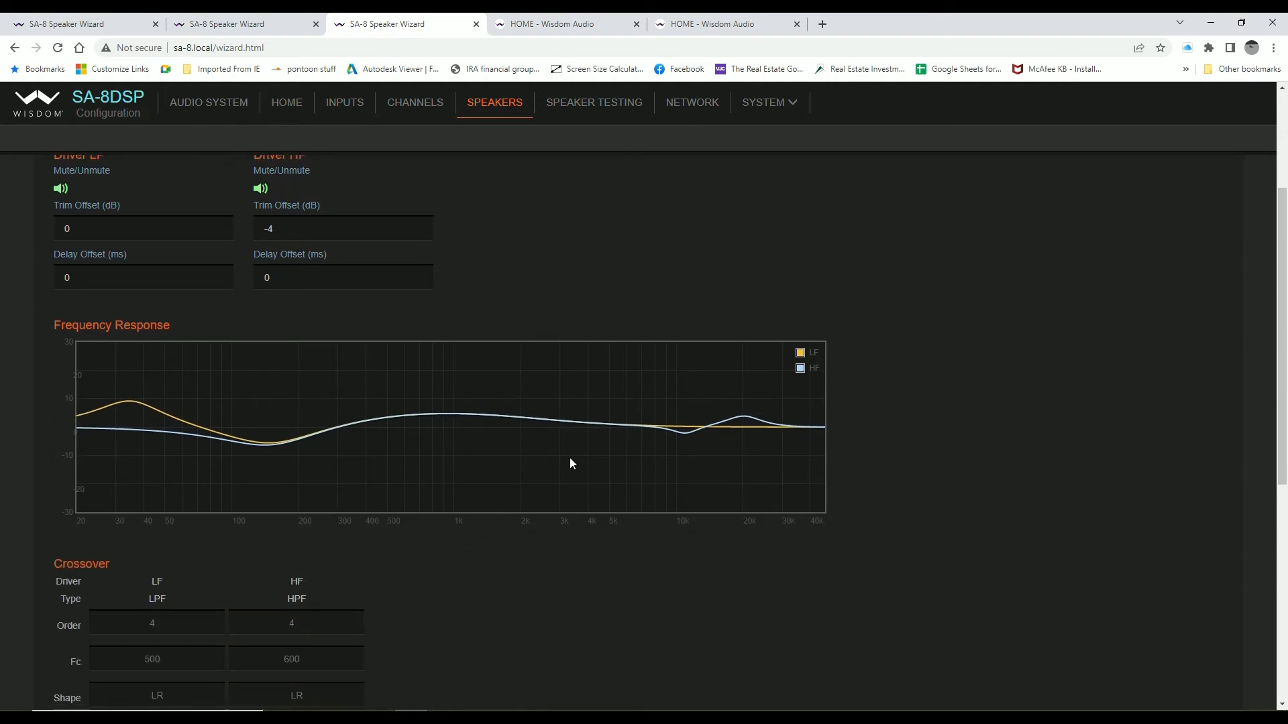
scroll(159, 465, down, 6)
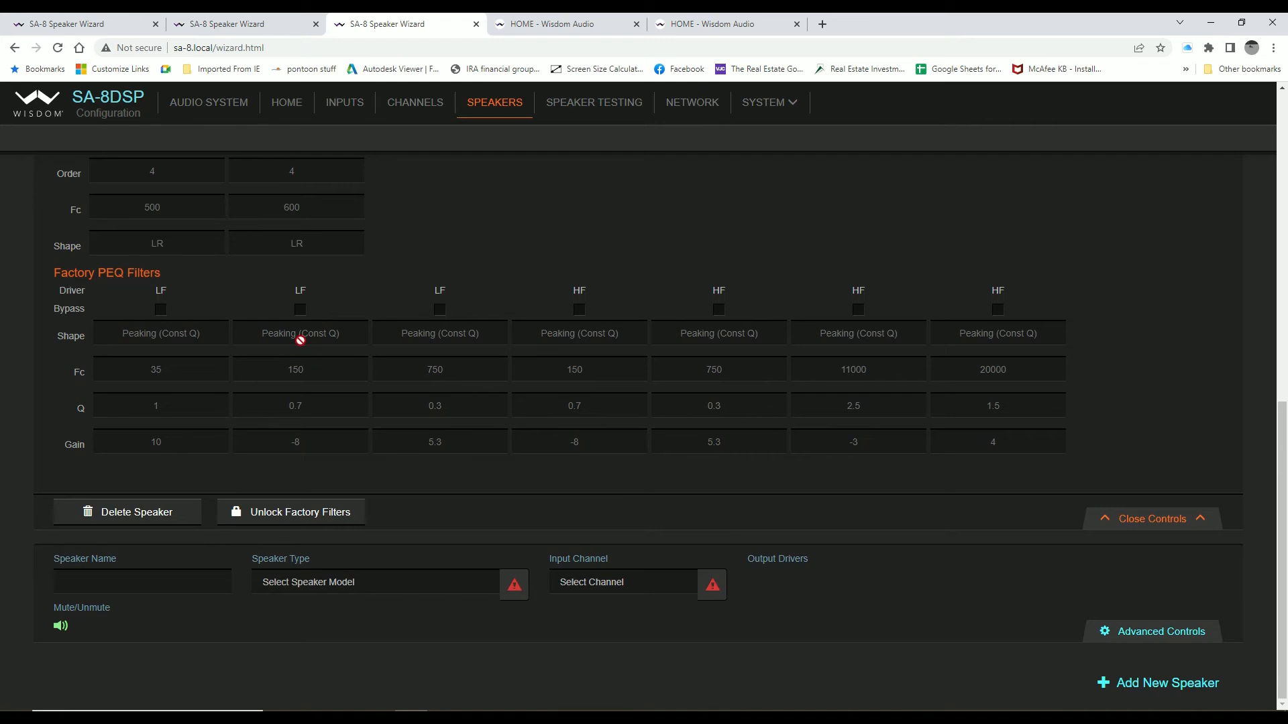
scroll(300, 340, up, 2)
scroll(301, 340, up, 2)
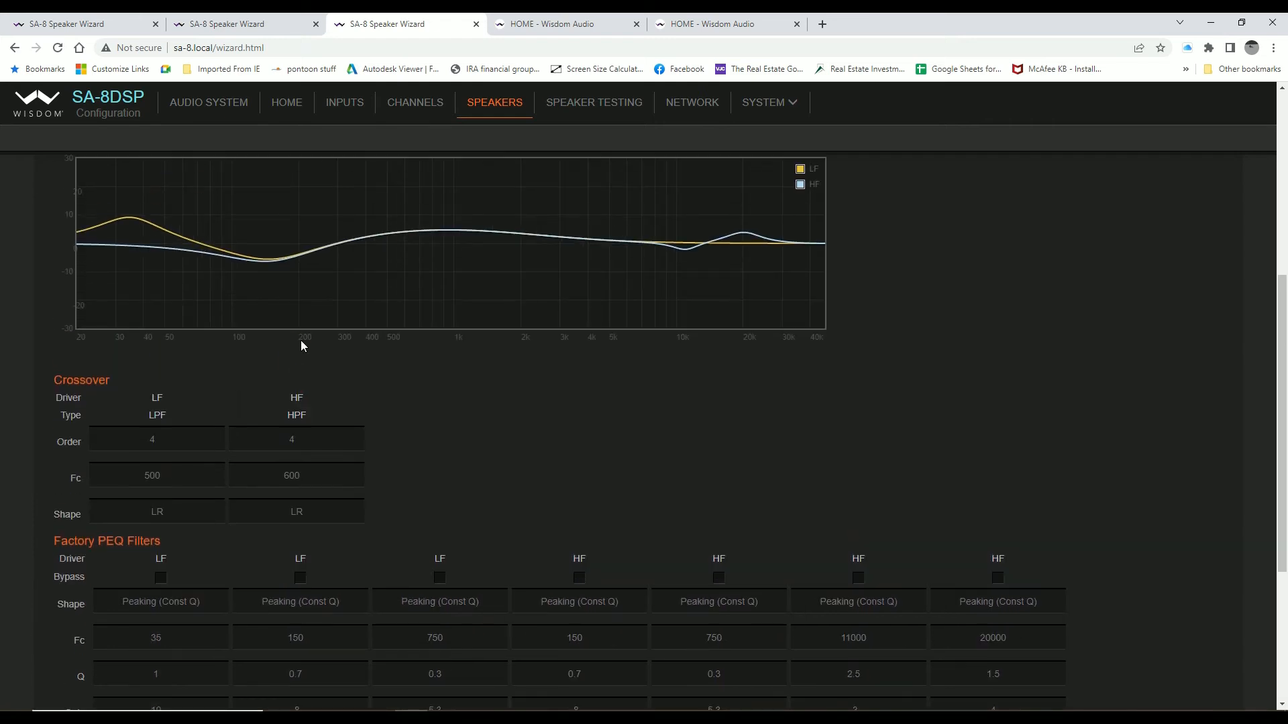
scroll(301, 340, up, 5)
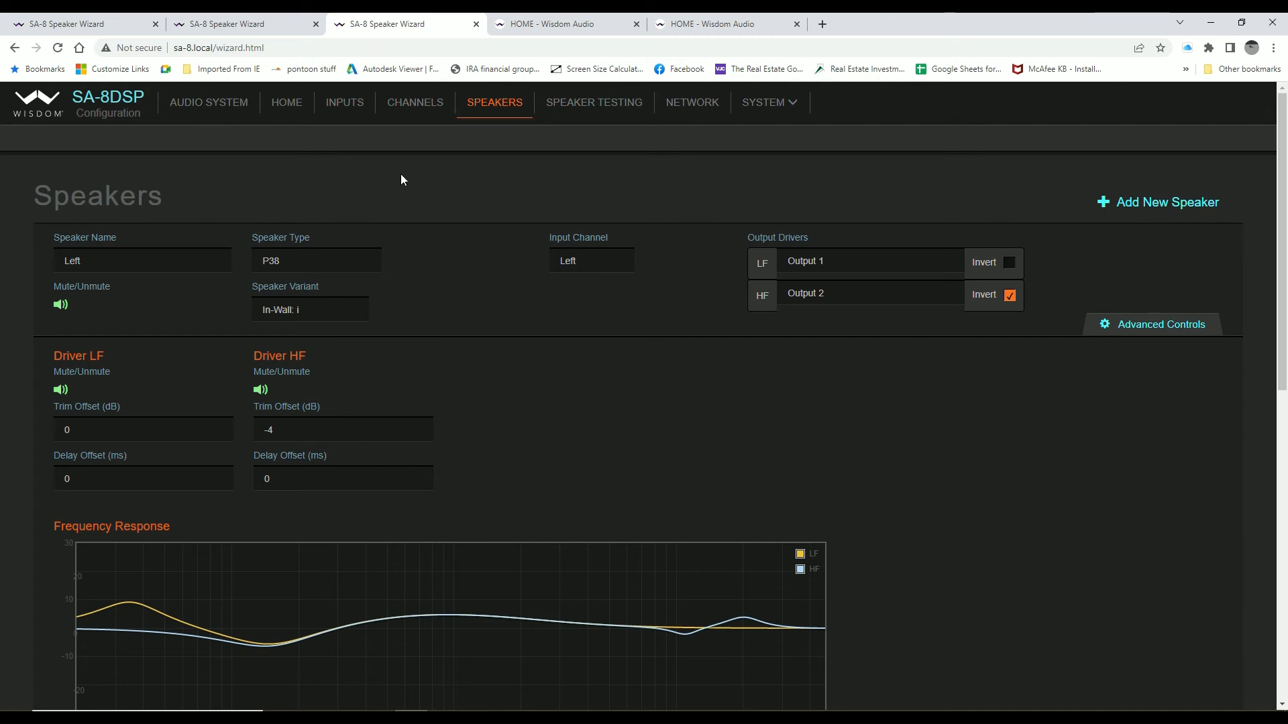
Examine the filter shape options in the Left channel's user EQ and return to the speaker configuration.
click(412, 104)
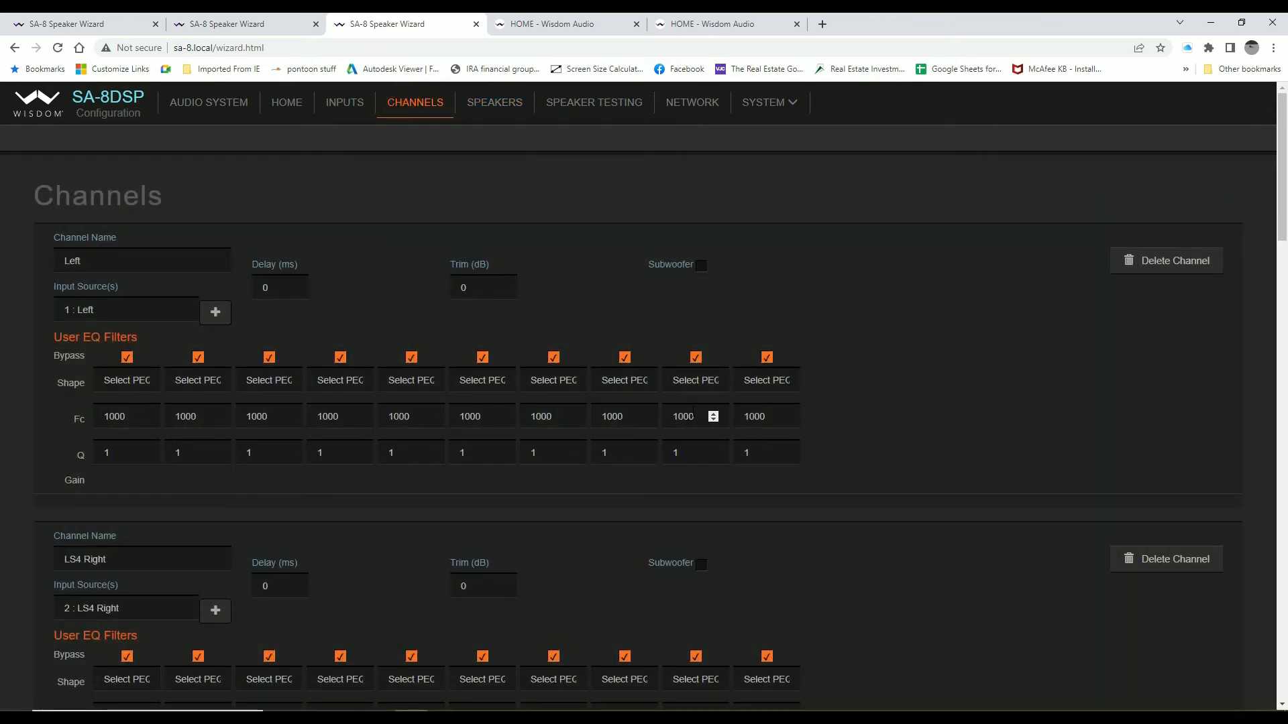
click(625, 380)
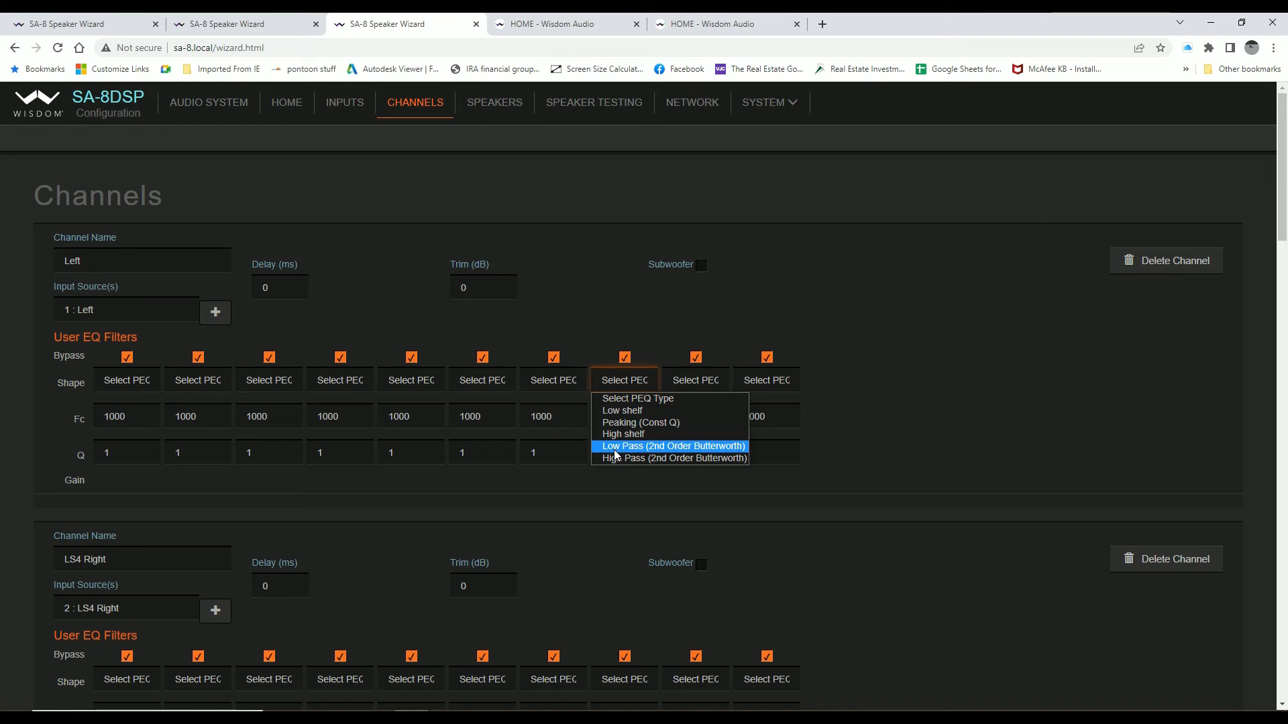
click(613, 380)
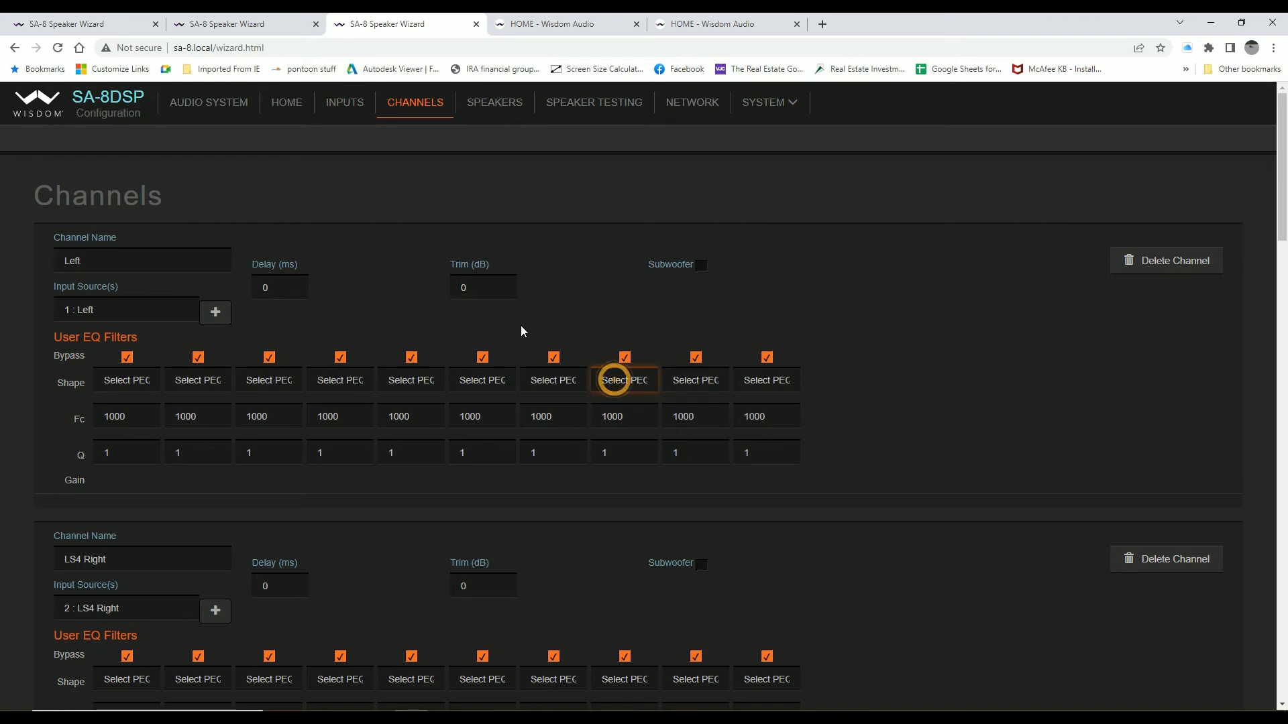
click(496, 105)
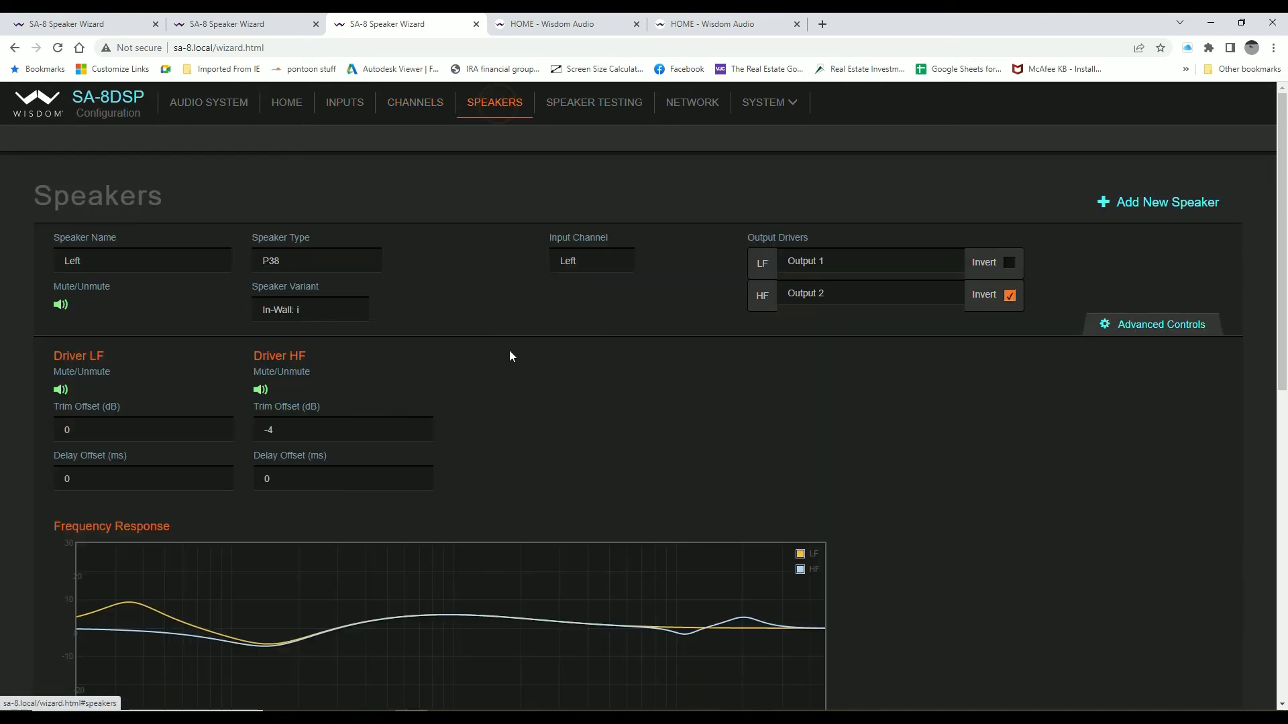
In speaker testing, switch the test signal through alignment and polarity pulse, normal operation and pink noise, ending on sine wave.
click(596, 108)
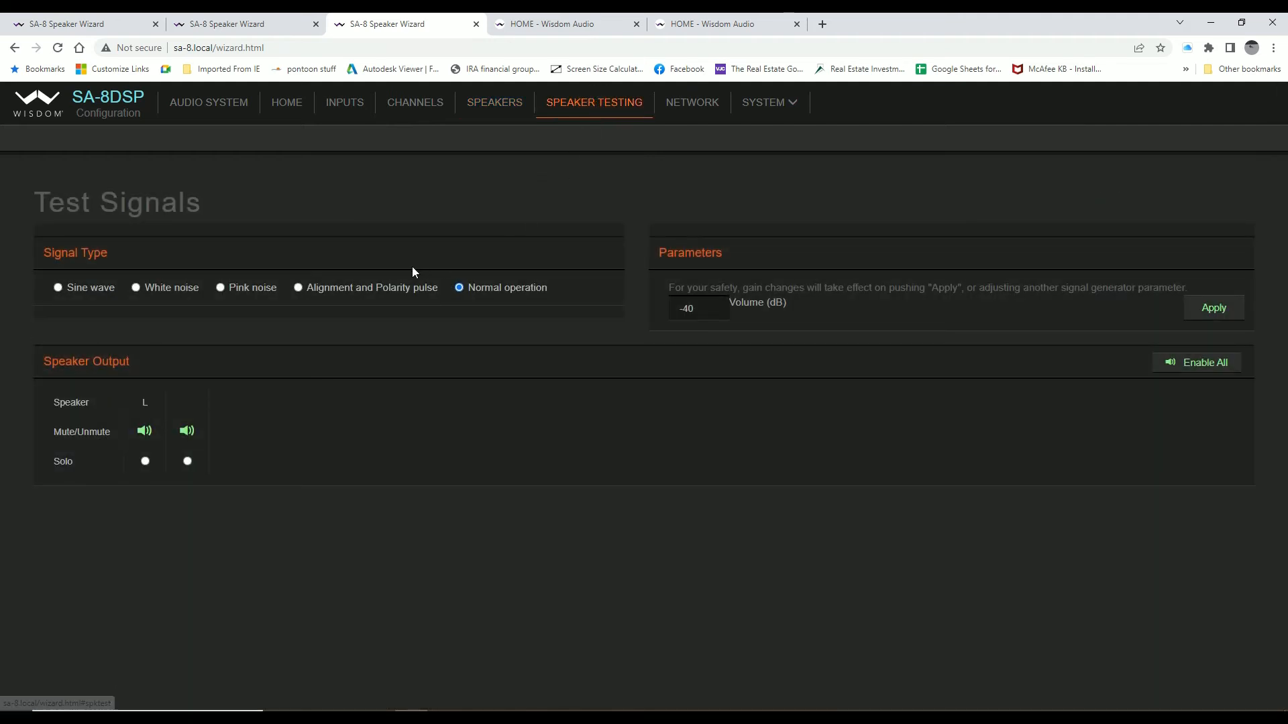
click(354, 288)
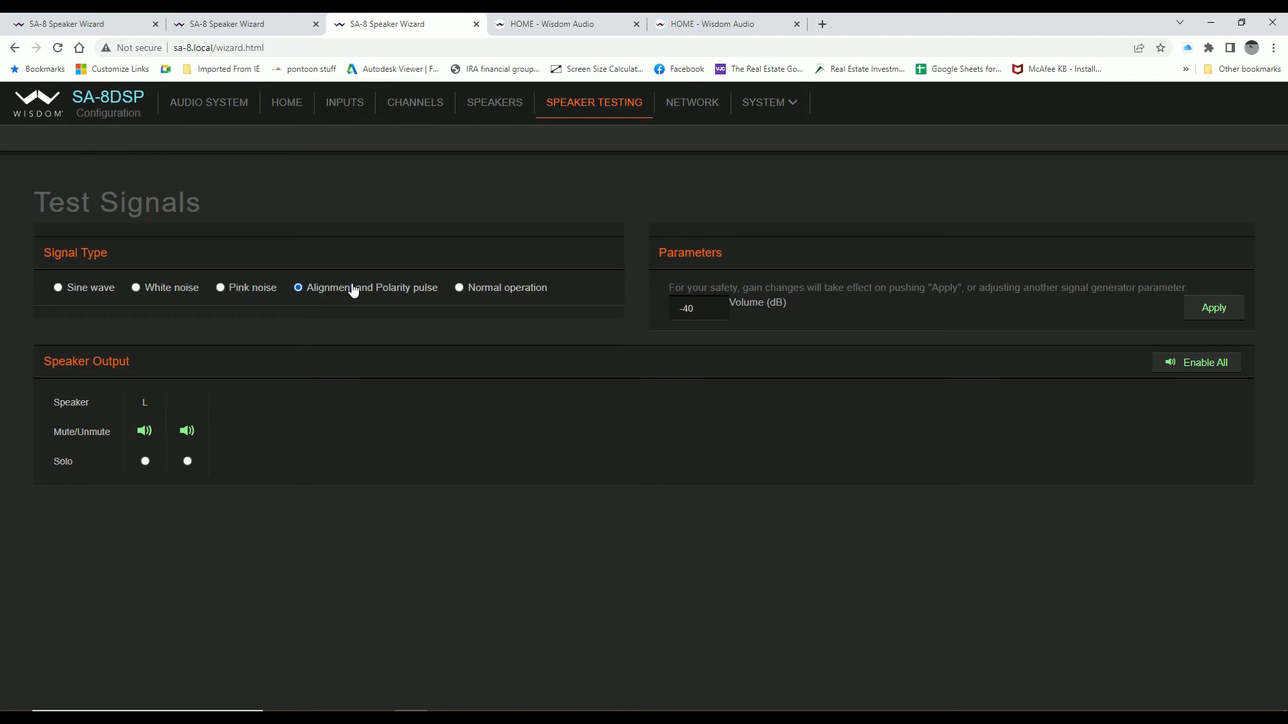
click(460, 288)
click(255, 289)
click(94, 291)
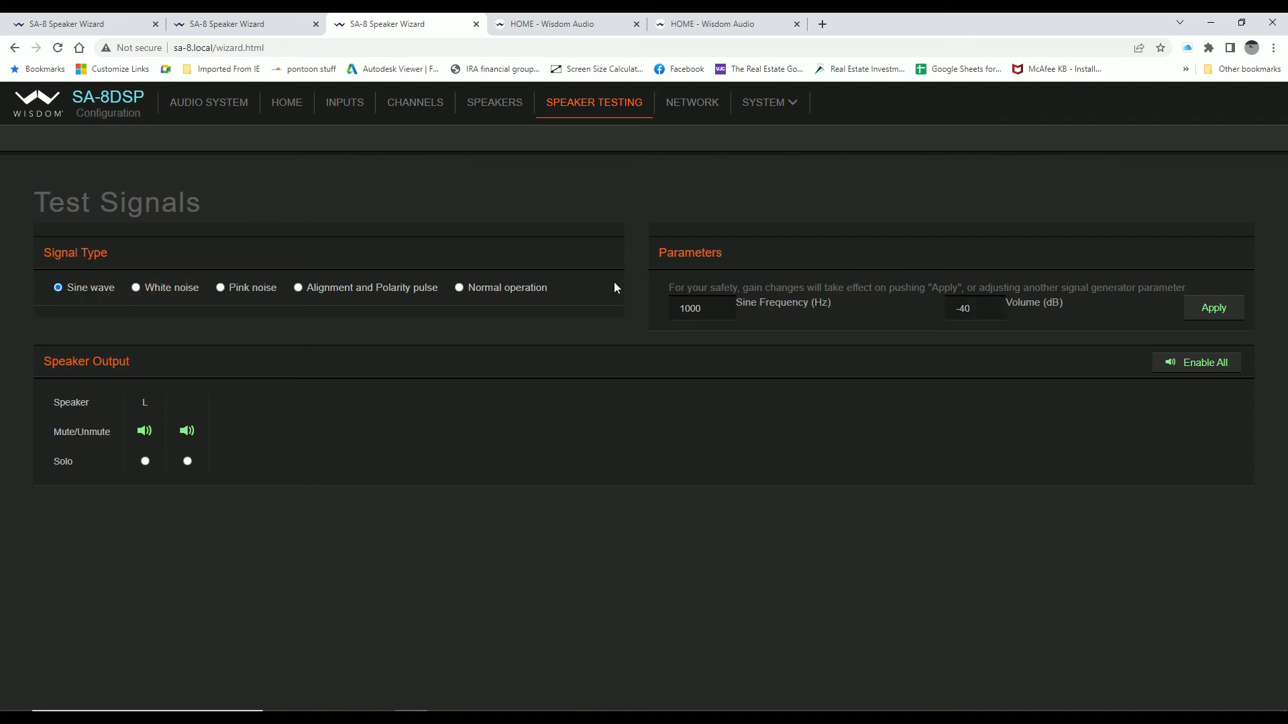
Set the sine wave test signal's frequency to 93 Hz.
double_click(697, 308)
text(30)
click(718, 305)
click(718, 305)
double_click(718, 305)
click(718, 306)
click(719, 305)
click(718, 305)
double_click(719, 306)
click(718, 305)
click(719, 305)
click(719, 307)
click(719, 306)
click(719, 307)
click(718, 306)
click(720, 306)
click(720, 307)
click(719, 306)
click(720, 307)
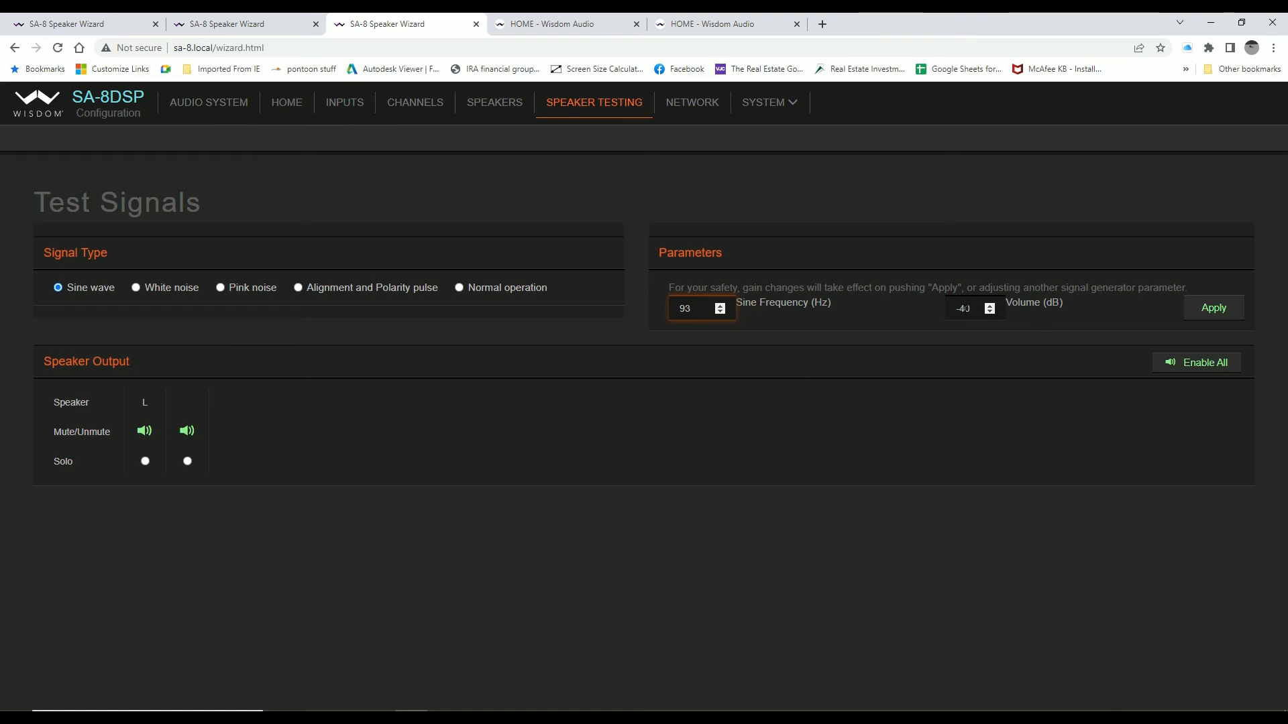
Try raising the test signal volume and bring it back to -40 dB.
click(990, 305)
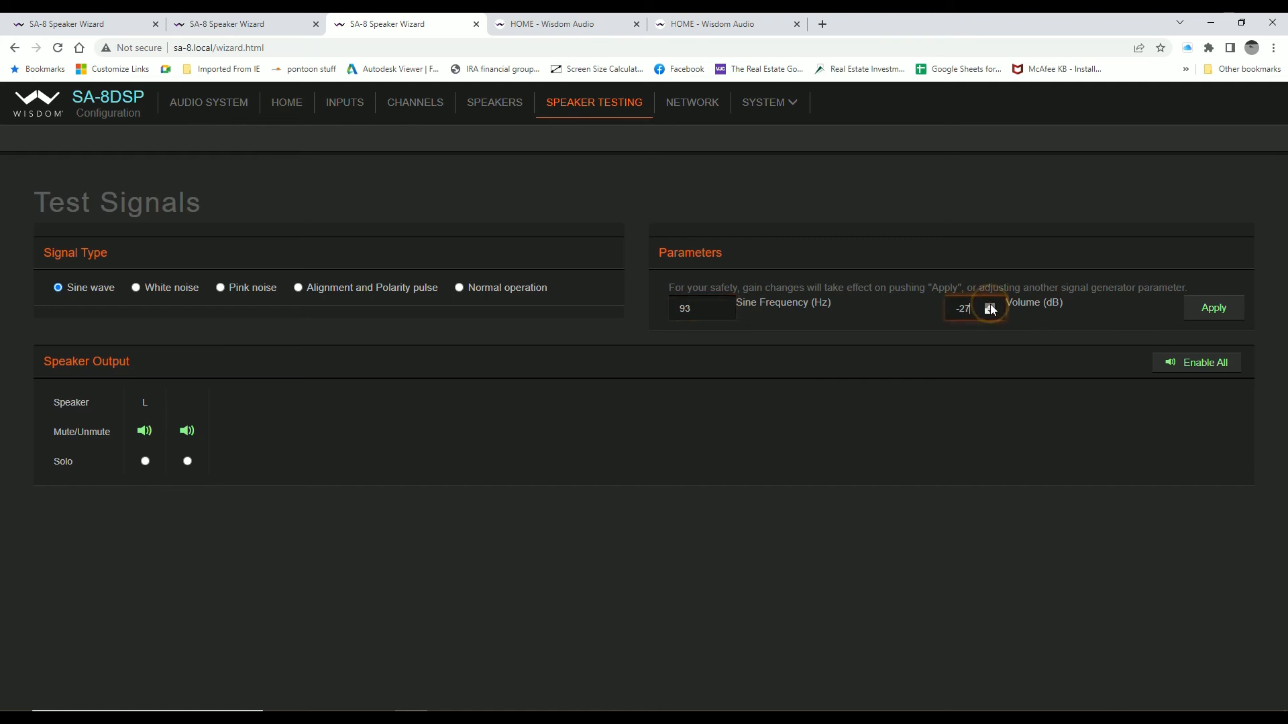
click(990, 312)
click(989, 306)
click(988, 306)
click(989, 306)
click(990, 312)
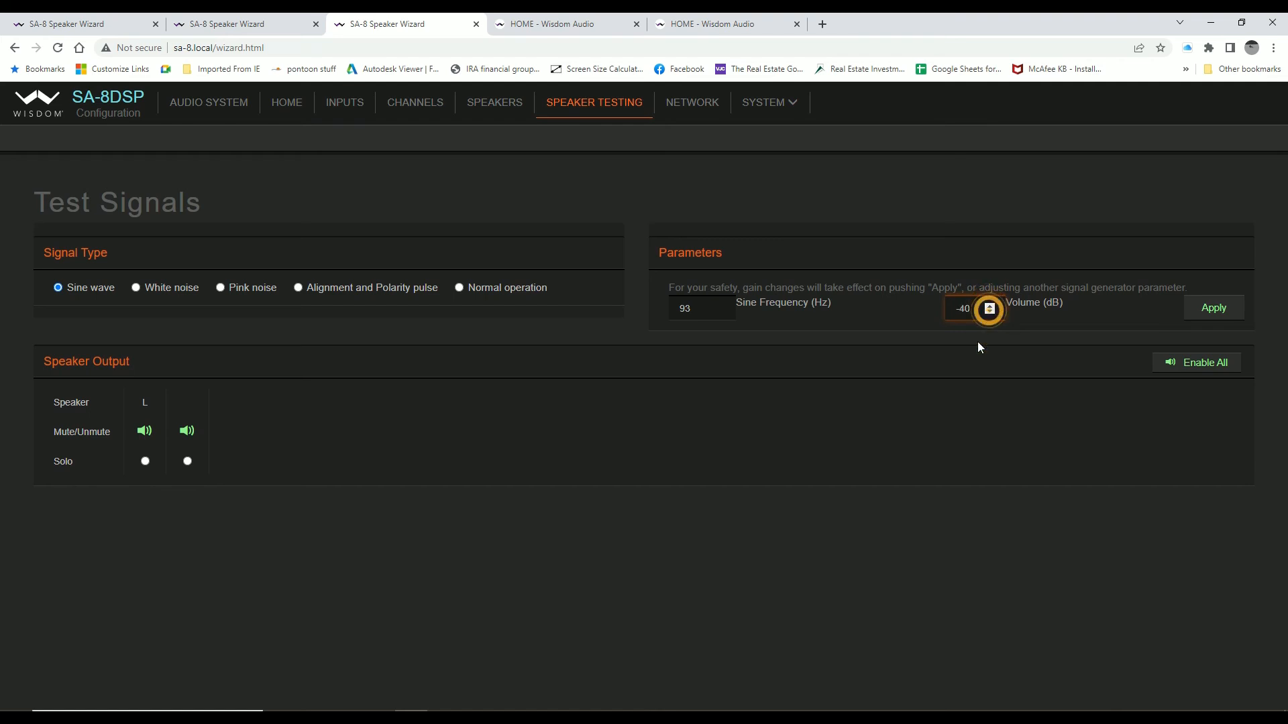
click(940, 391)
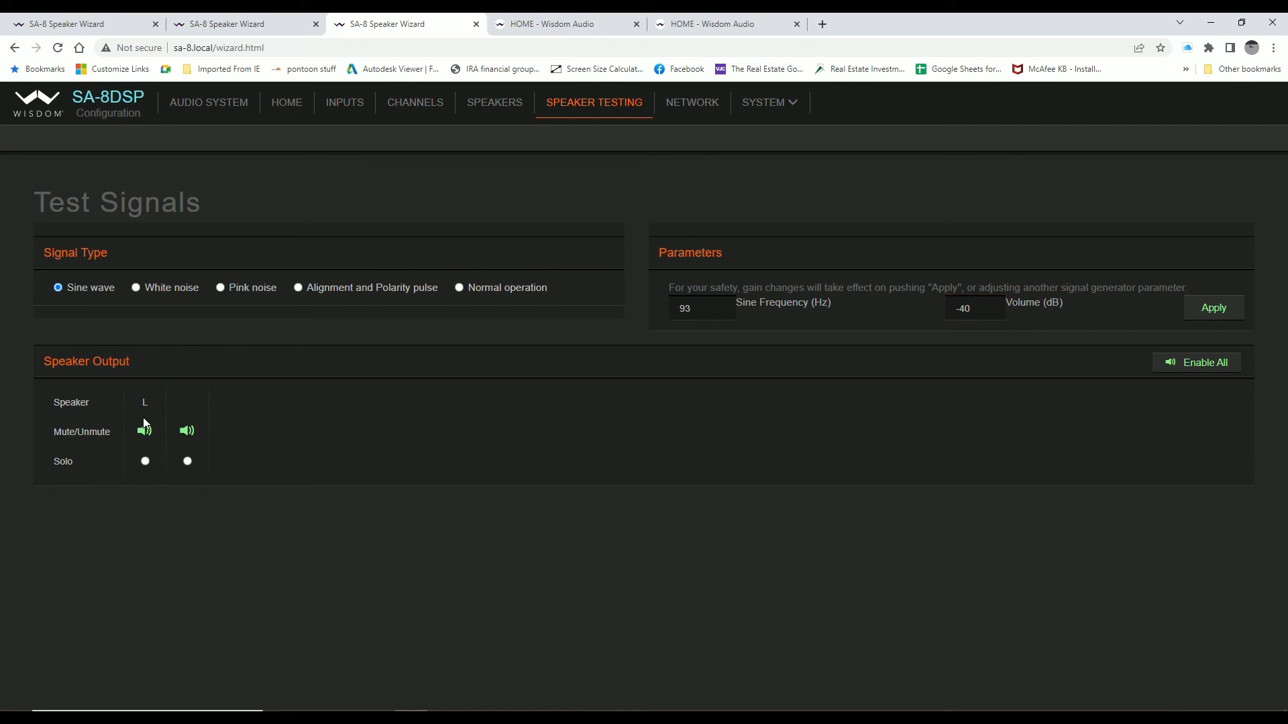
Solo each speaker output in turn and mute the first, and restore all outputs and the normal operation signal.
click(146, 462)
click(184, 462)
click(144, 431)
click(1222, 361)
click(503, 288)
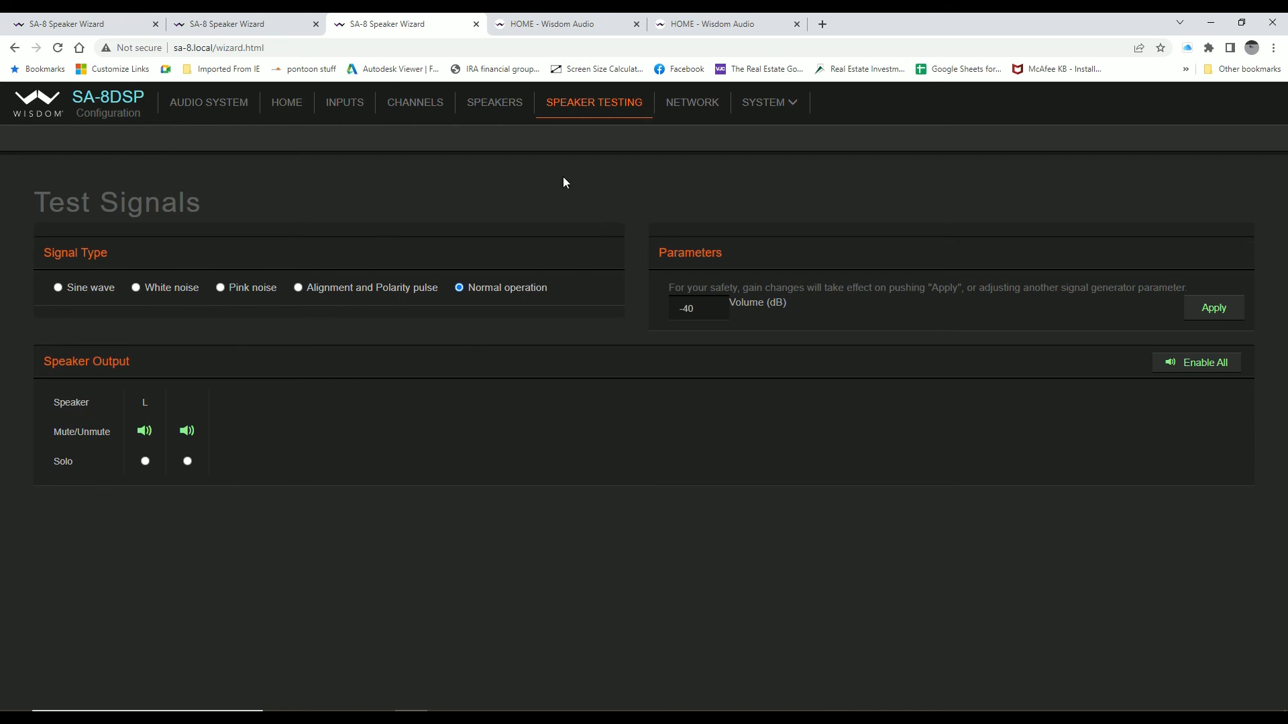
Review the network settings and try to save the hostname as SA-8 ONE.
click(710, 102)
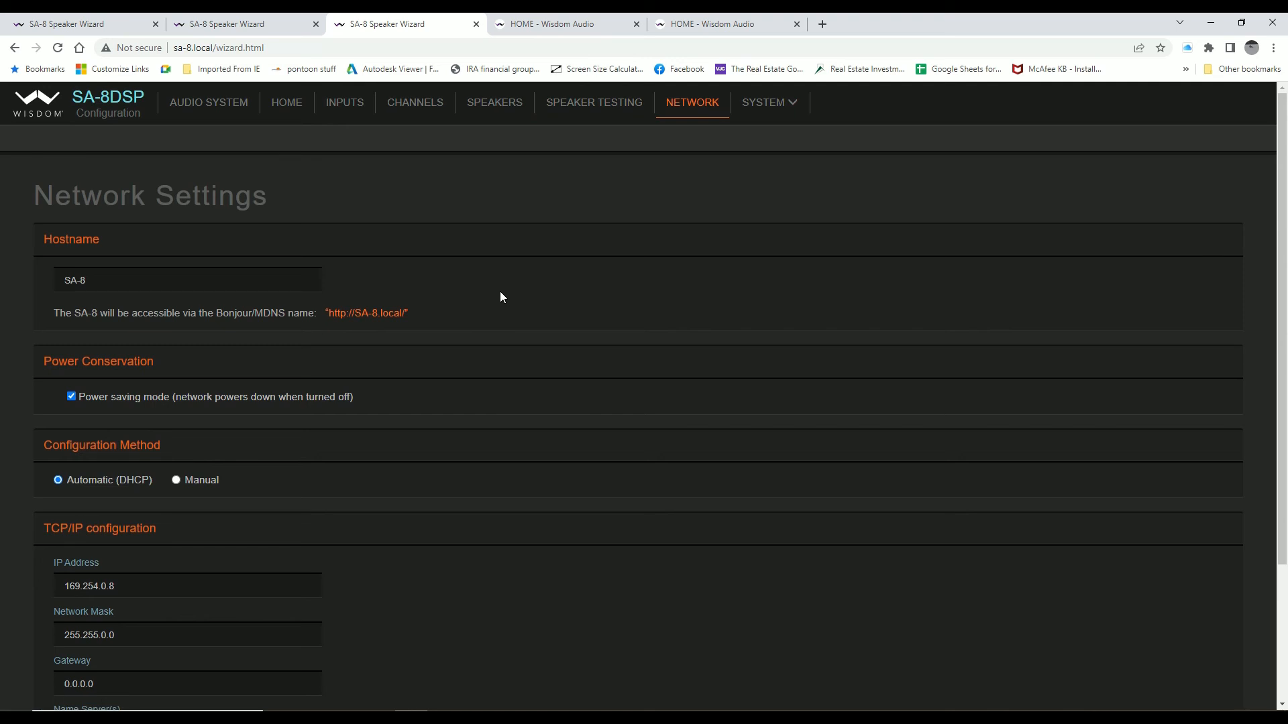
scroll(274, 278, down, 3)
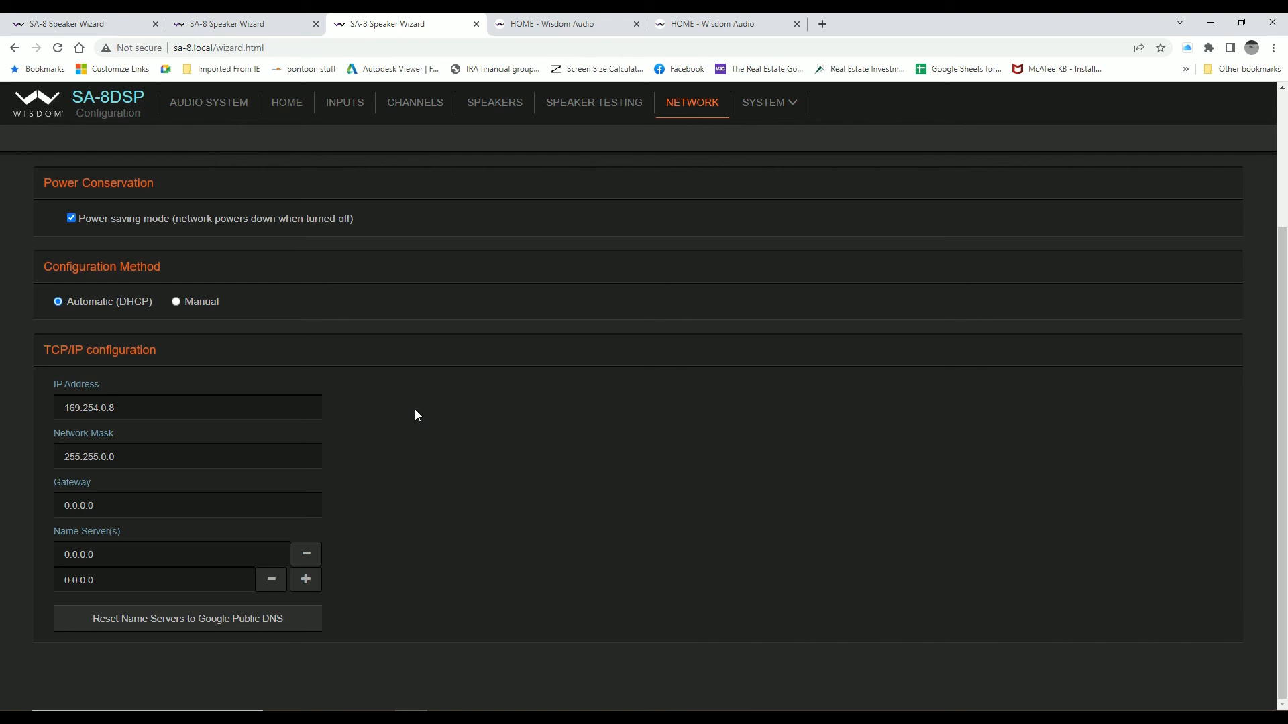
scroll(316, 394, up, 3)
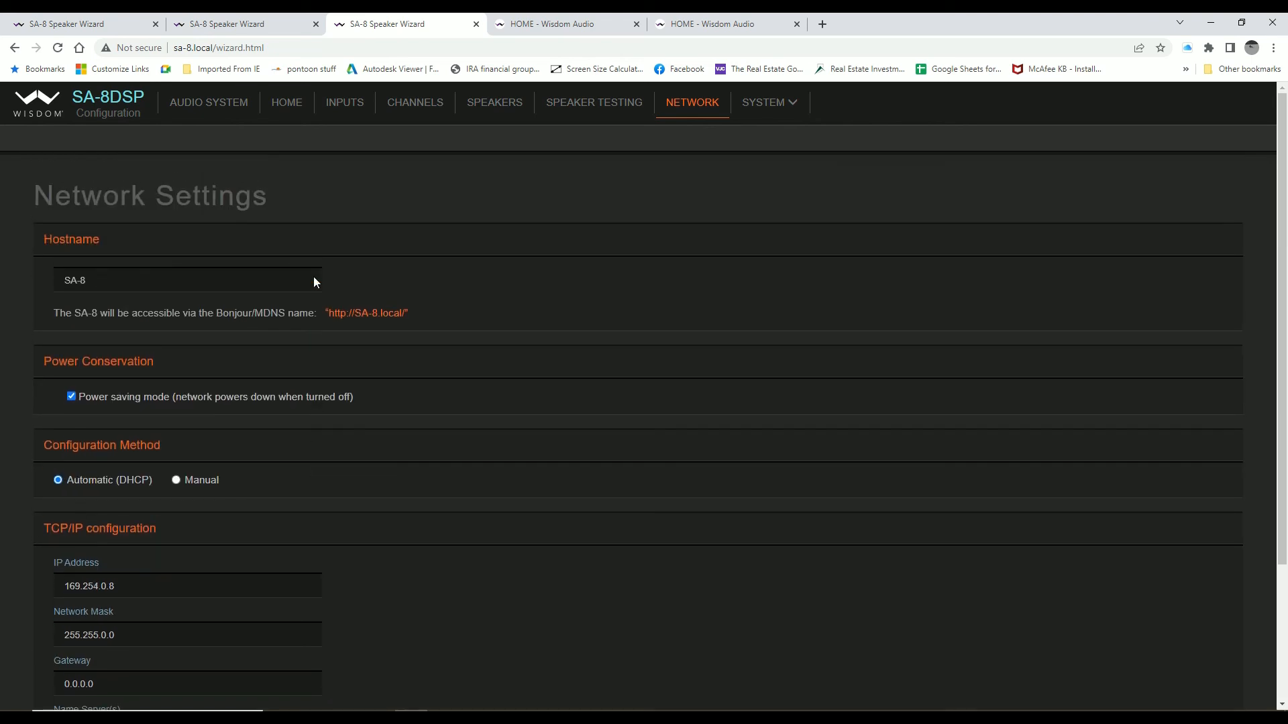
click(147, 281)
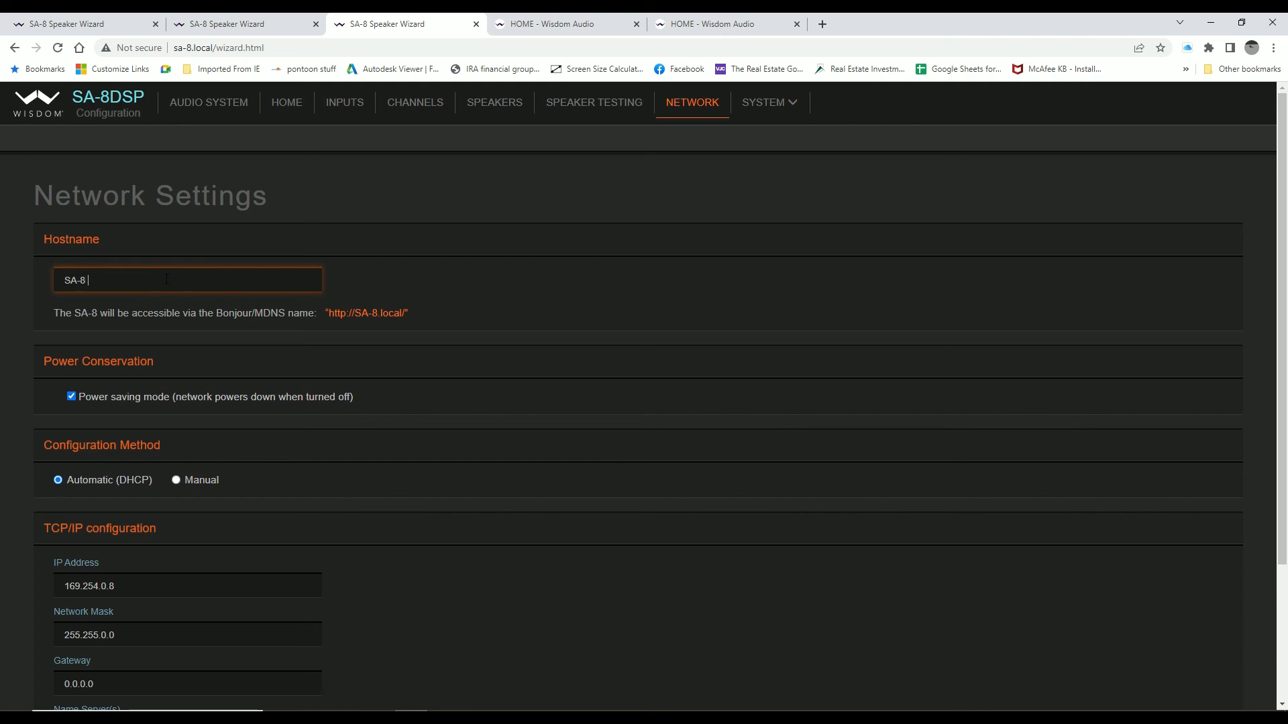
text(ONE)
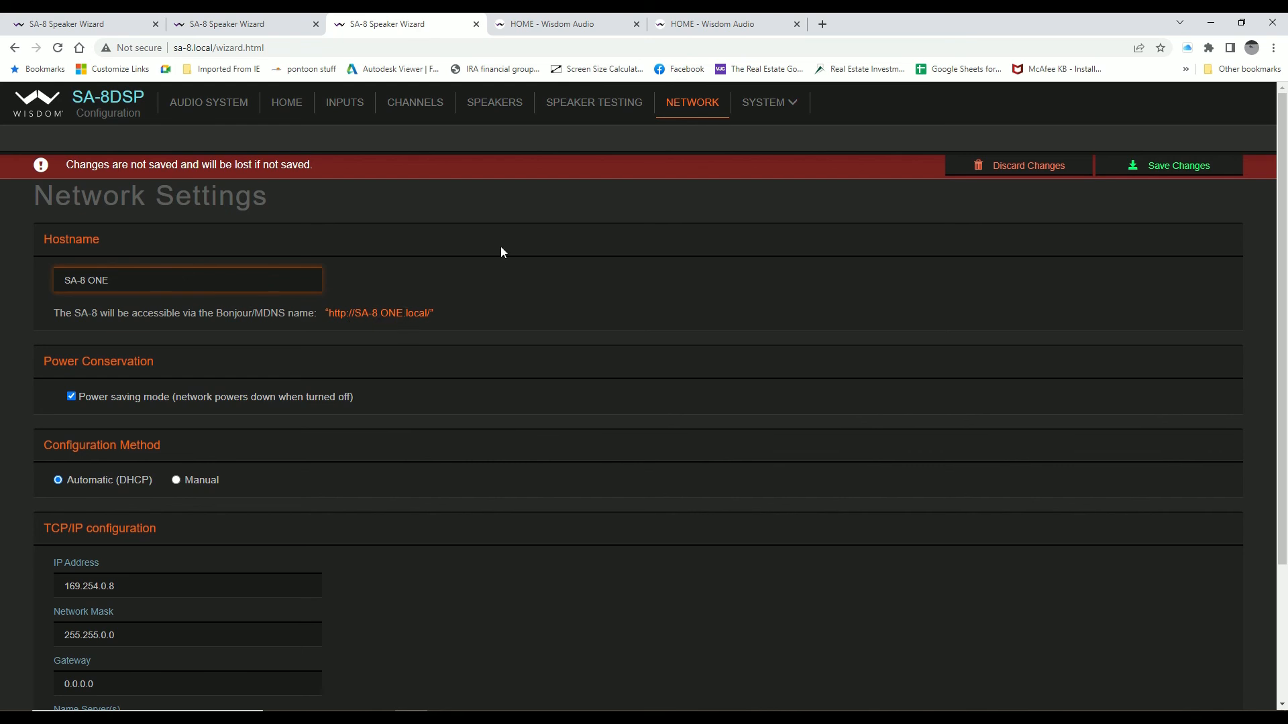
click(1195, 172)
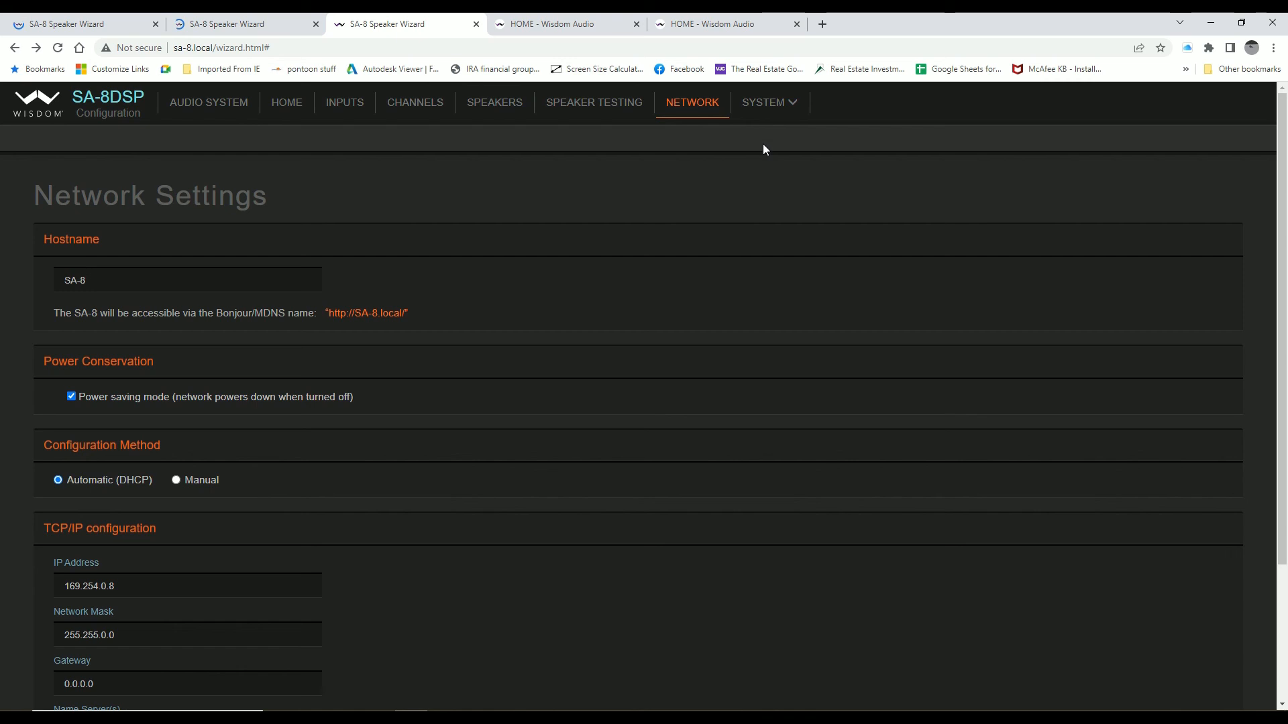
Look over the system's configuration options for importing, exporting and resetting, leaving them unused.
click(760, 107)
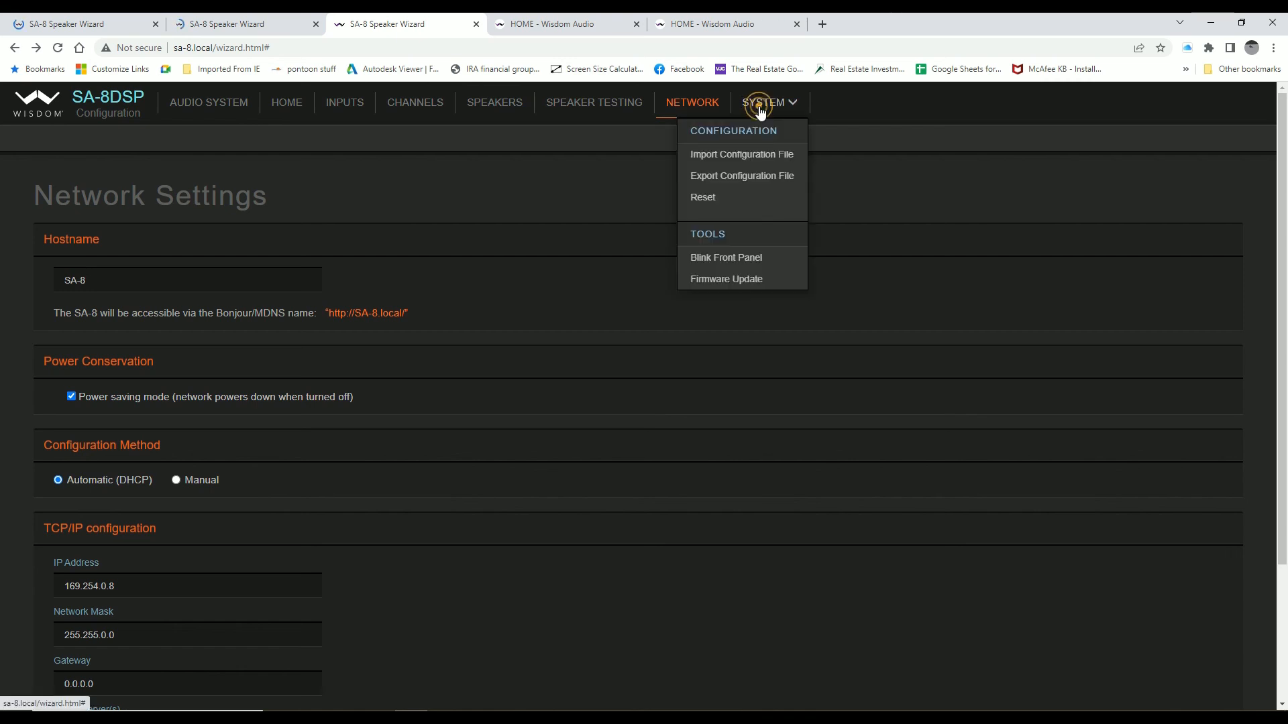
right_click(767, 175)
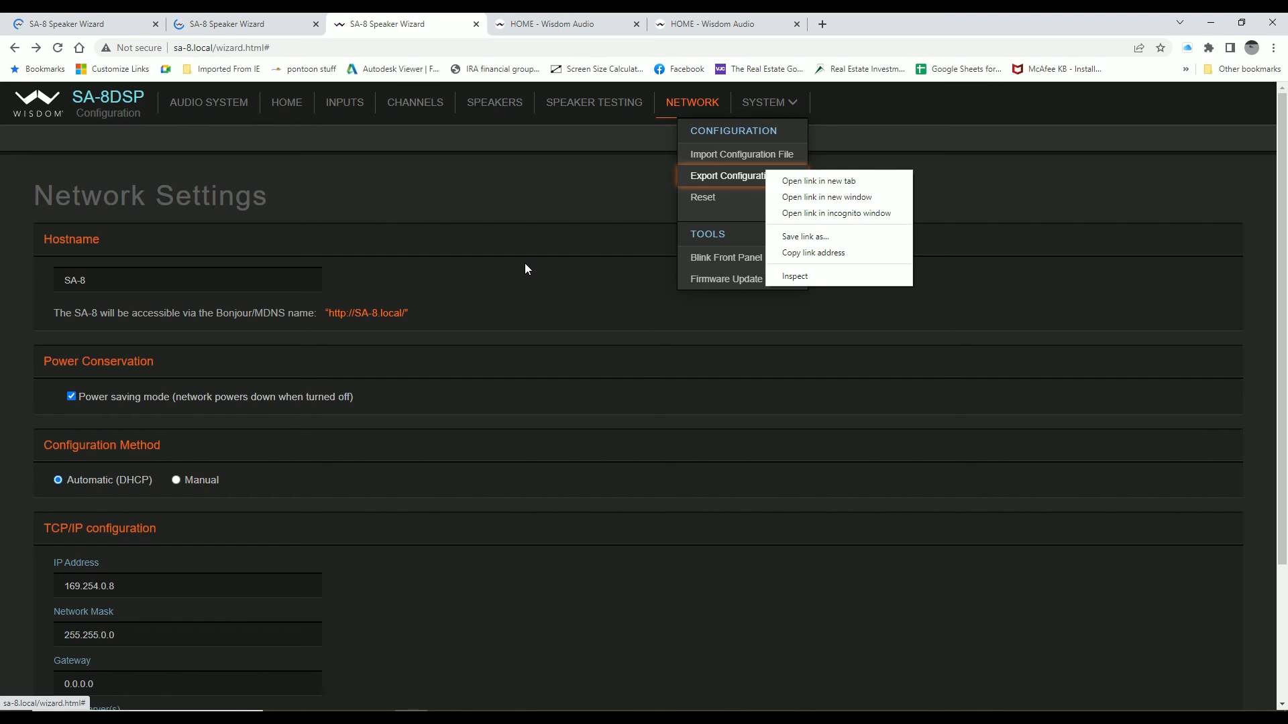
click(538, 190)
click(696, 102)
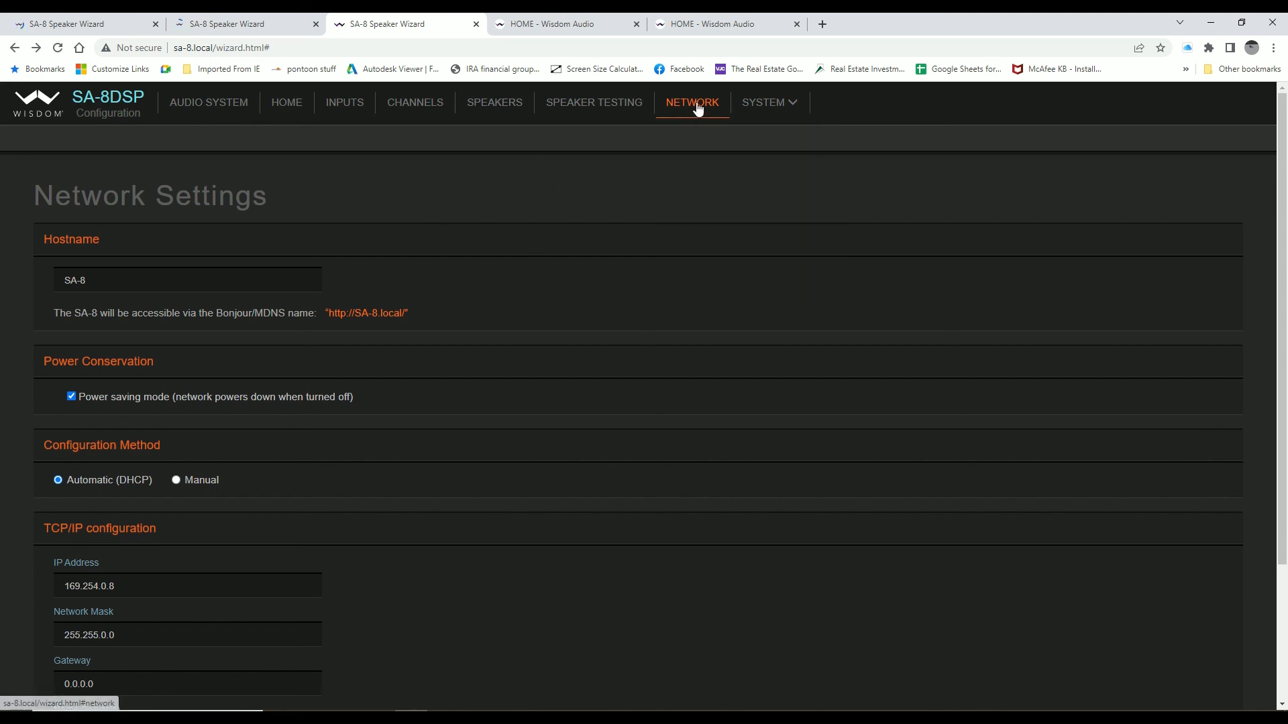
Blink the amplifier's front panel and look over the firmware update option.
click(765, 102)
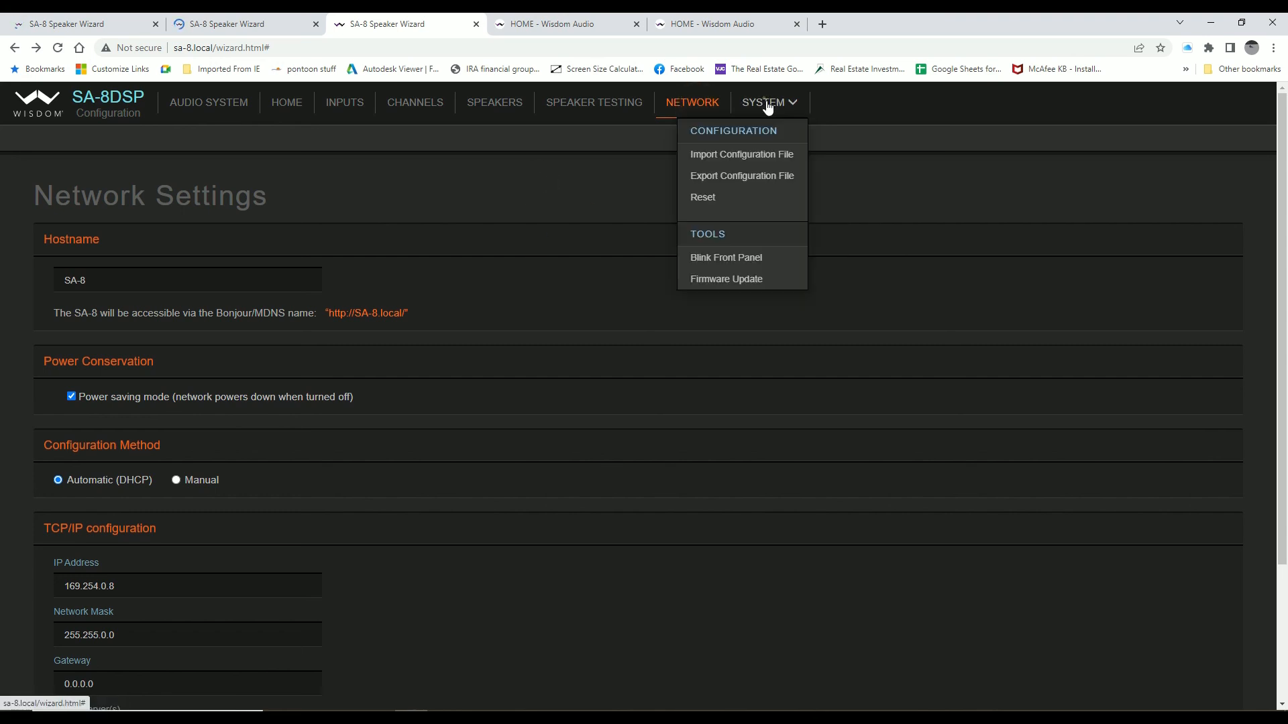
click(760, 263)
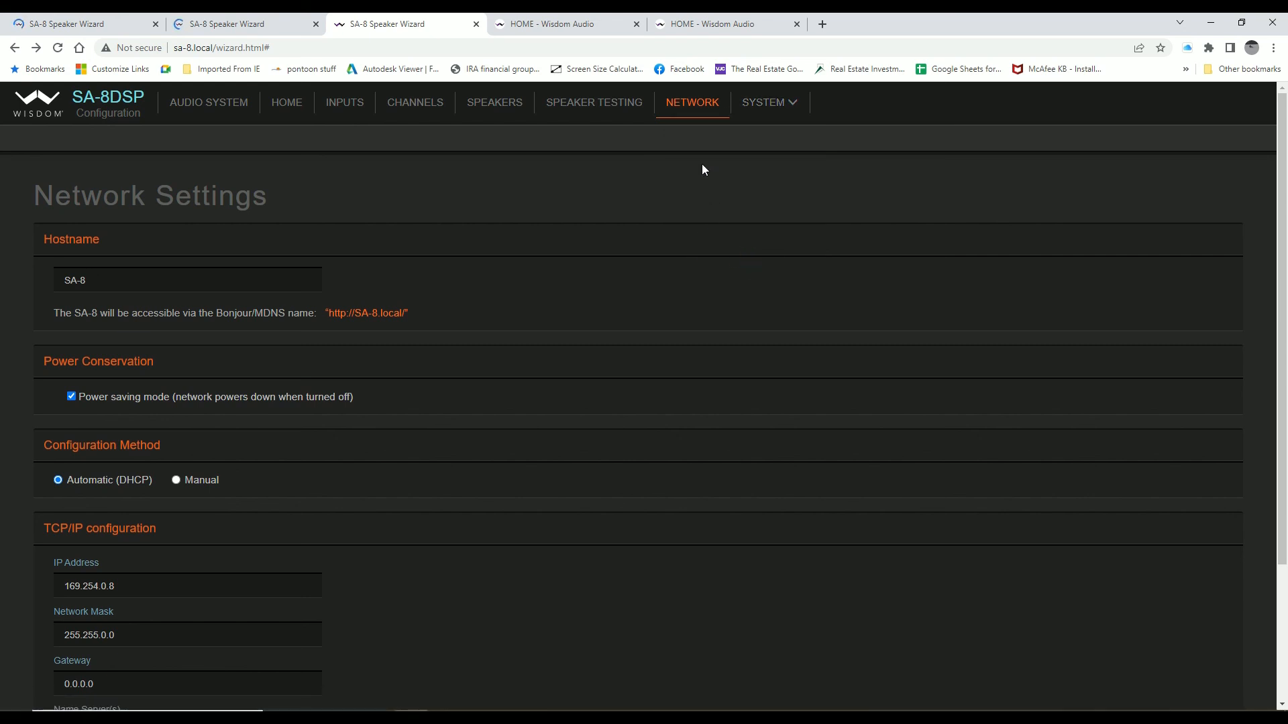
click(693, 107)
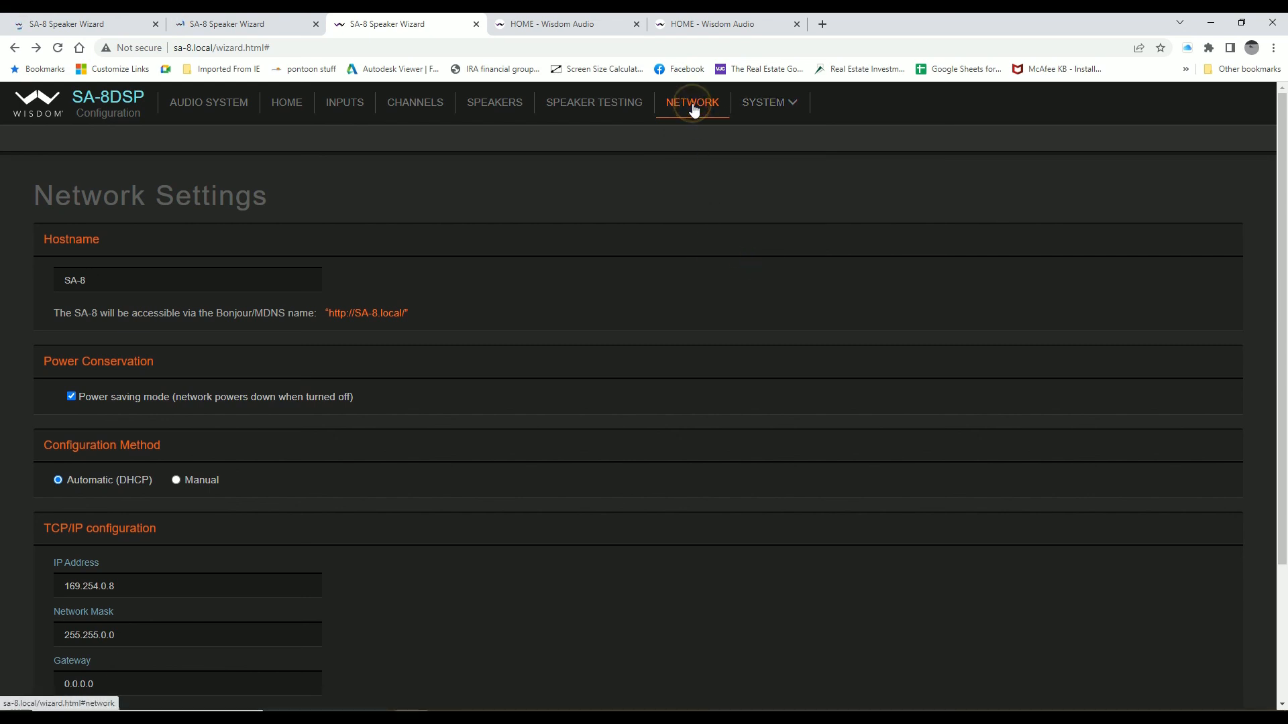
click(739, 105)
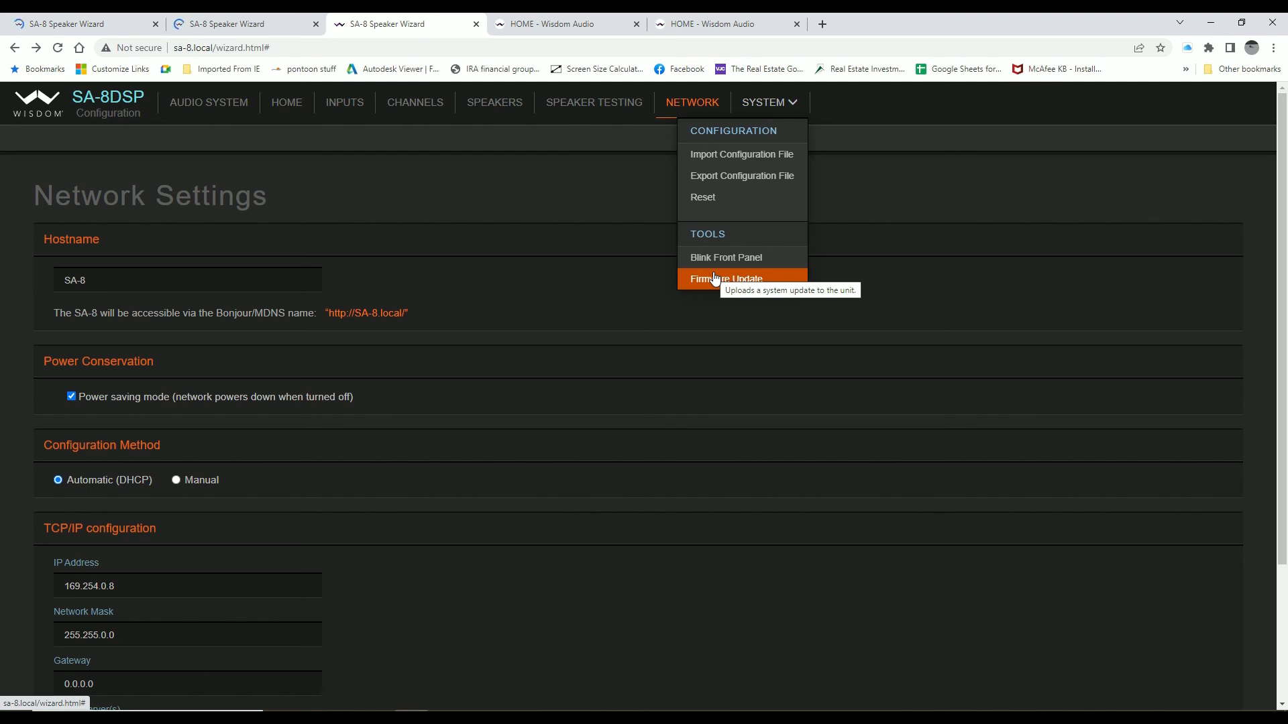
click(726, 311)
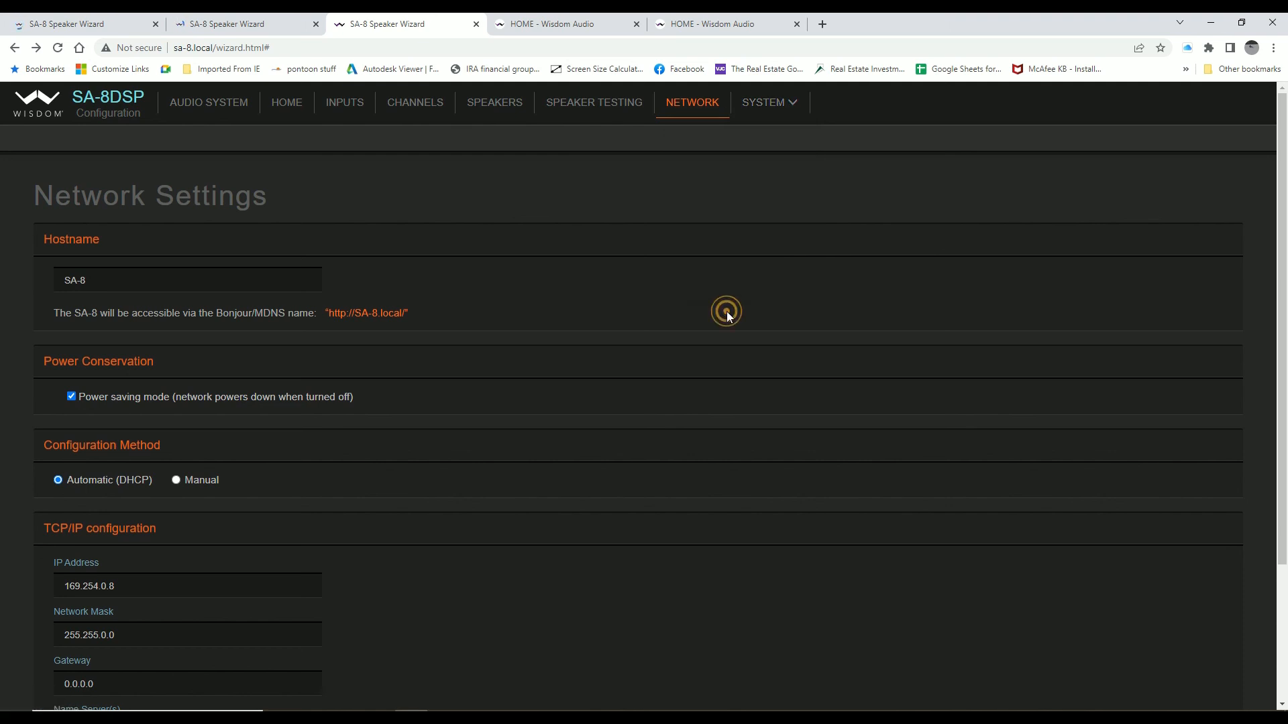